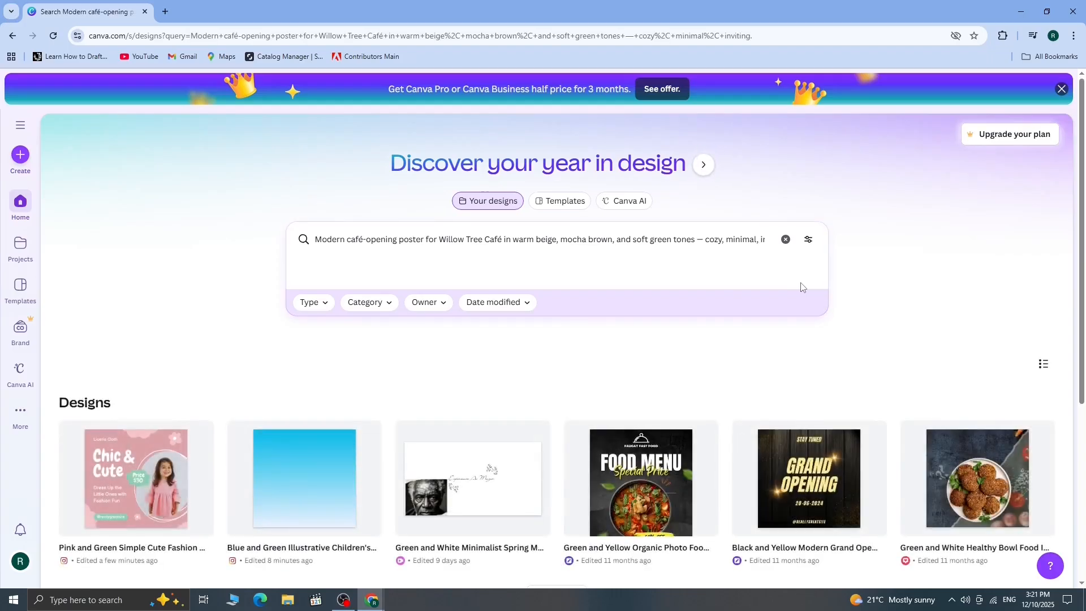
Generate poster designs with Canva AI from the Willow Tree Café opening prompt, dismiss the refinement tip and view the further suggestions.
{"action": "left_click", "coordinate": [628, 202]}
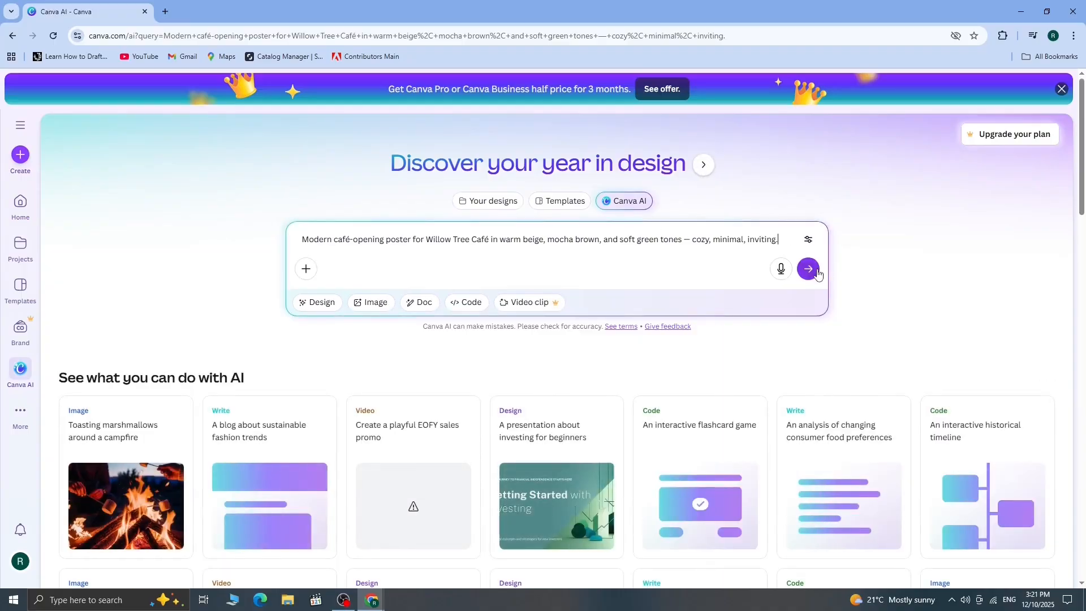
{"action": "left_click", "coordinate": [808, 270]}
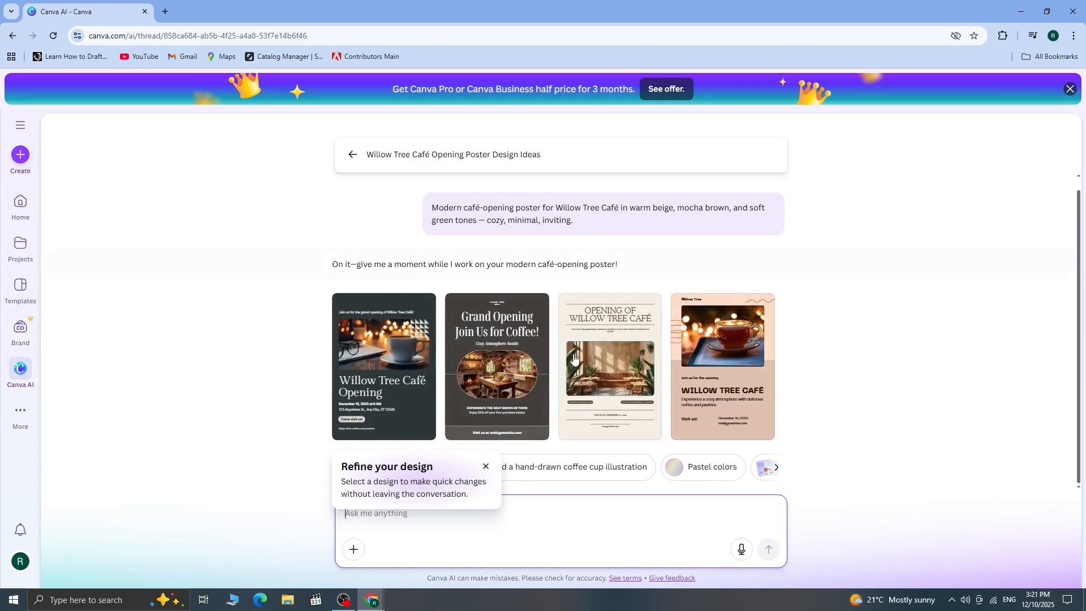
{"action": "left_click", "coordinate": [488, 472]}
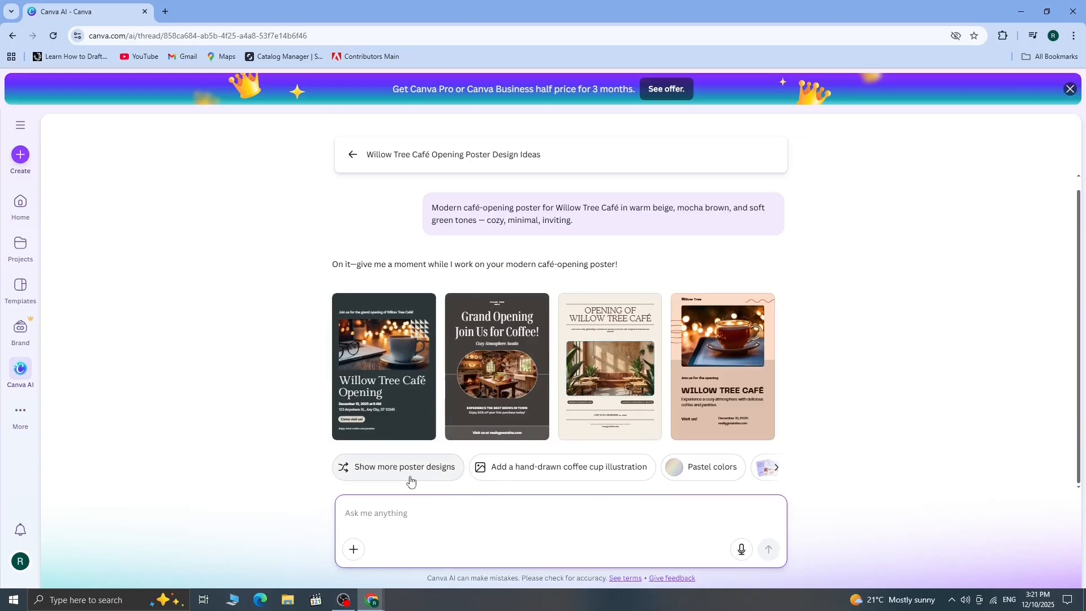
{"action": "left_click", "coordinate": [776, 470]}
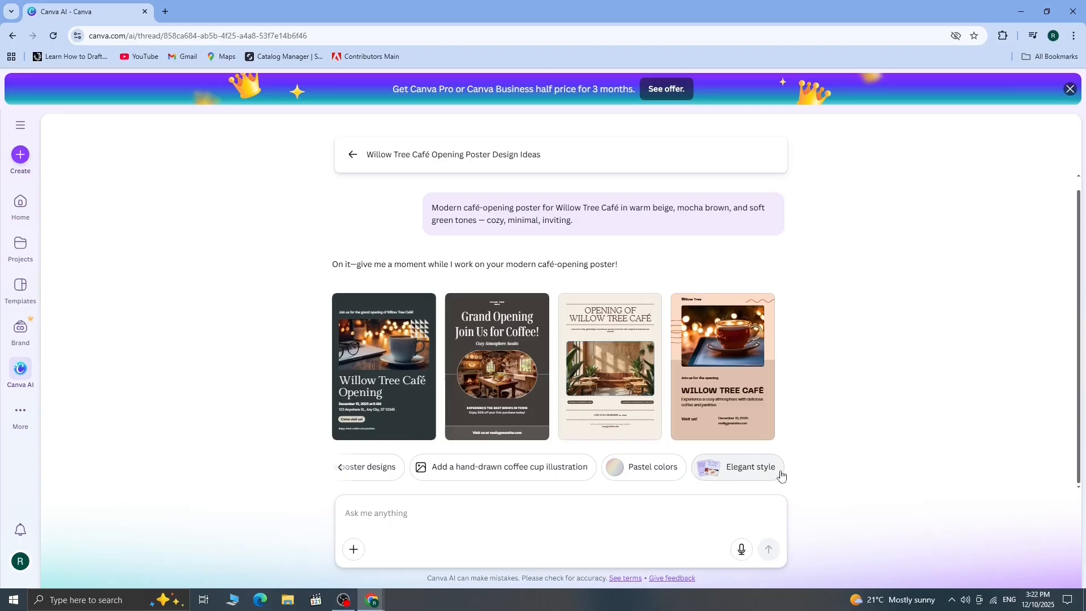
Open the dark coffee-cup poster and try the suggested teacup and rustic kitchen images in place of its photo.
{"action": "left_click", "coordinate": [406, 376]}
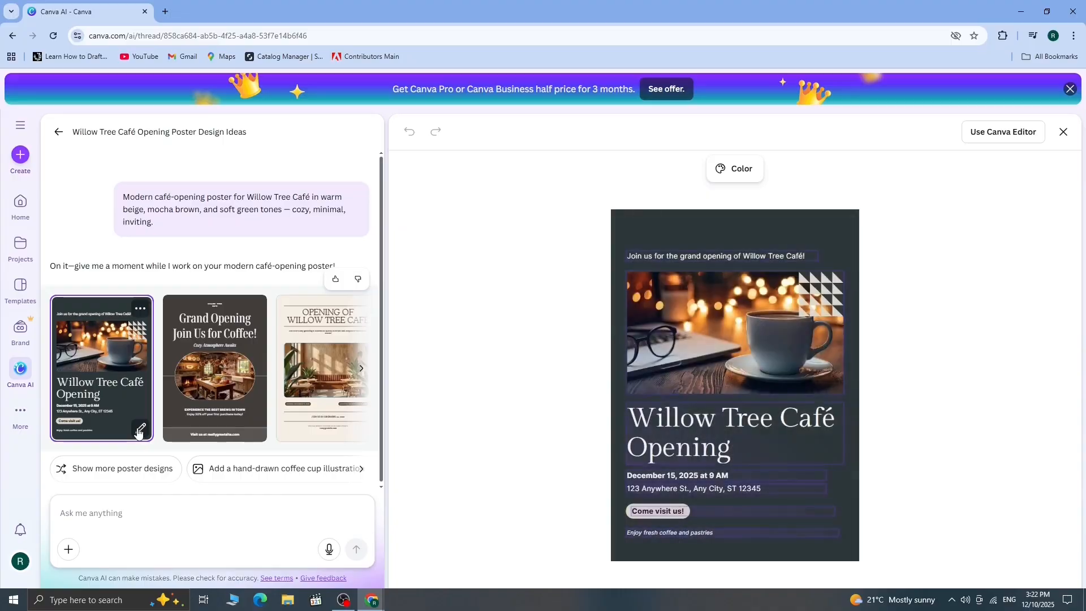
{"action": "left_click", "coordinate": [765, 337]}
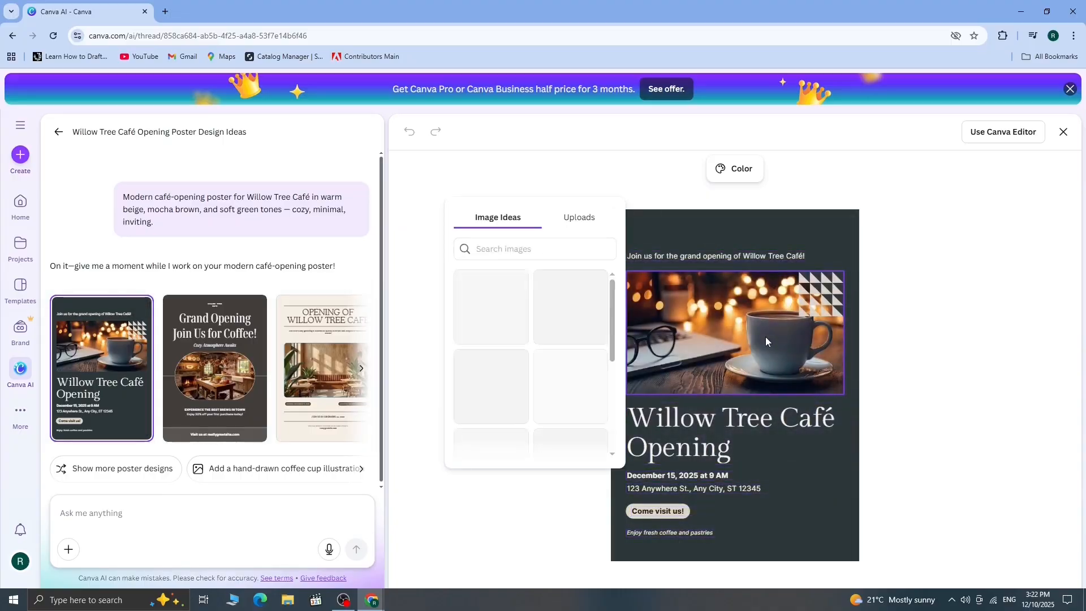
{"action": "left_click", "coordinate": [525, 322]}
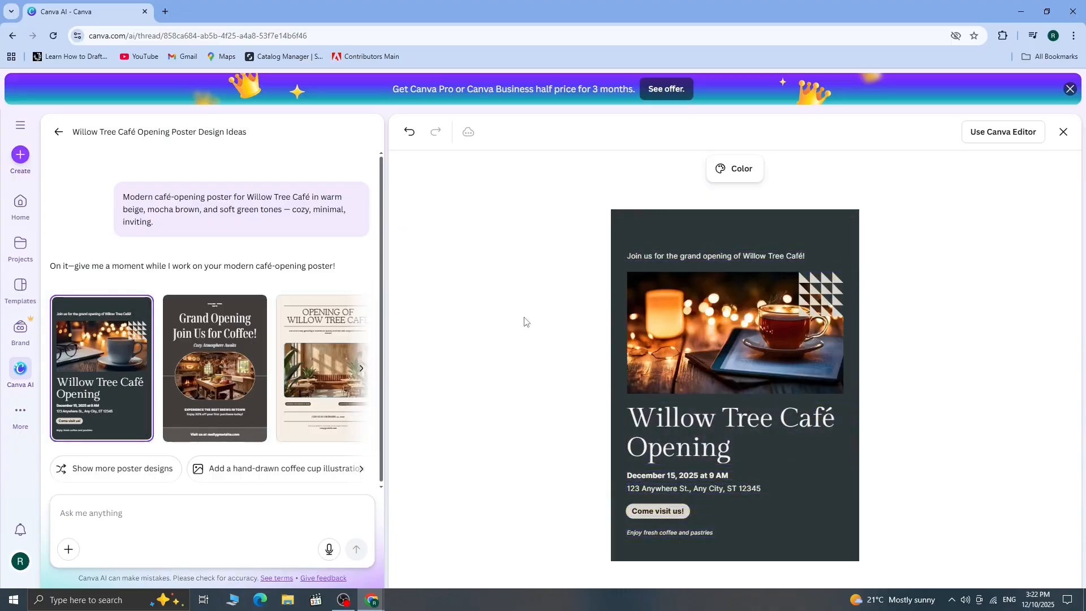
{"action": "left_click", "coordinate": [827, 355]}
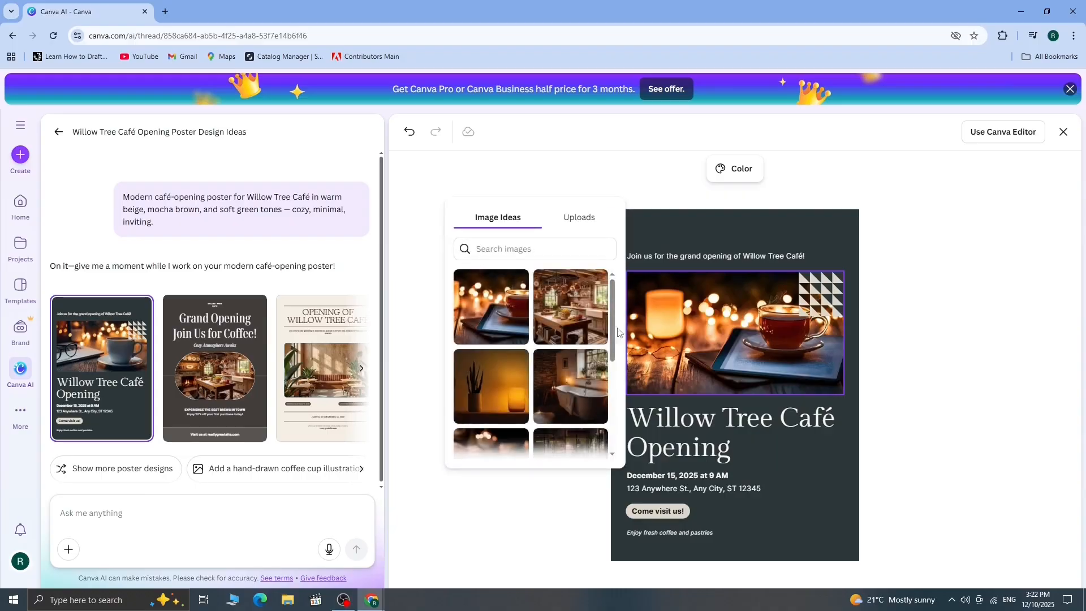
{"action": "left_click", "coordinate": [578, 324]}
{"action": "left_click", "coordinate": [794, 335]}
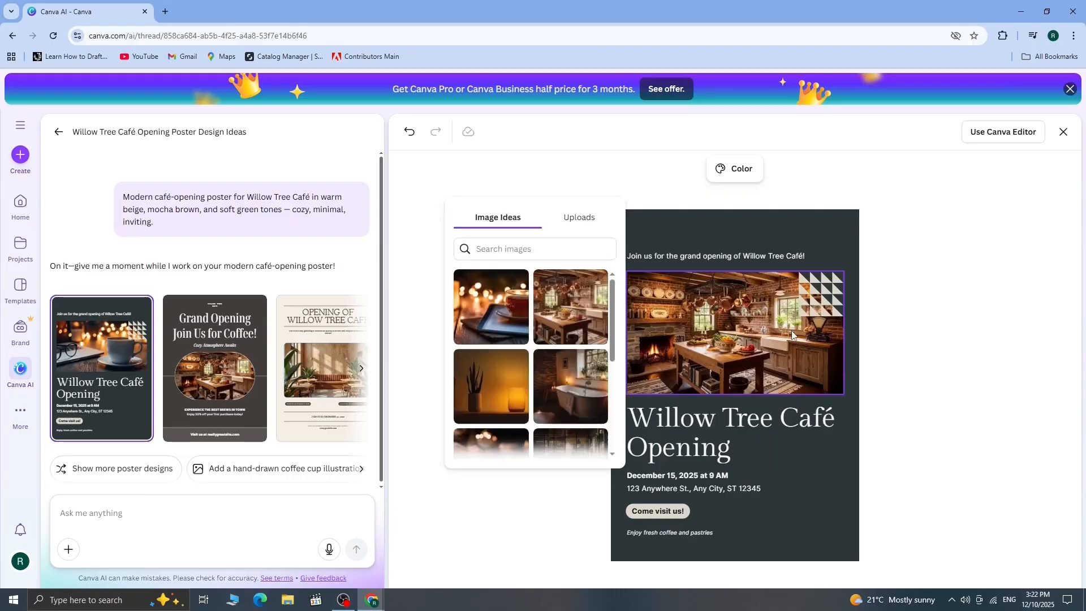
Browse the suggested images, try the teacup photo again and undo the poster's image replacements.
{"action": "scroll", "coordinate": [591, 392], "scroll_direction": "down", "scroll_amount": 4}
{"action": "scroll", "coordinate": [557, 419], "scroll_direction": "up", "scroll_amount": 4}
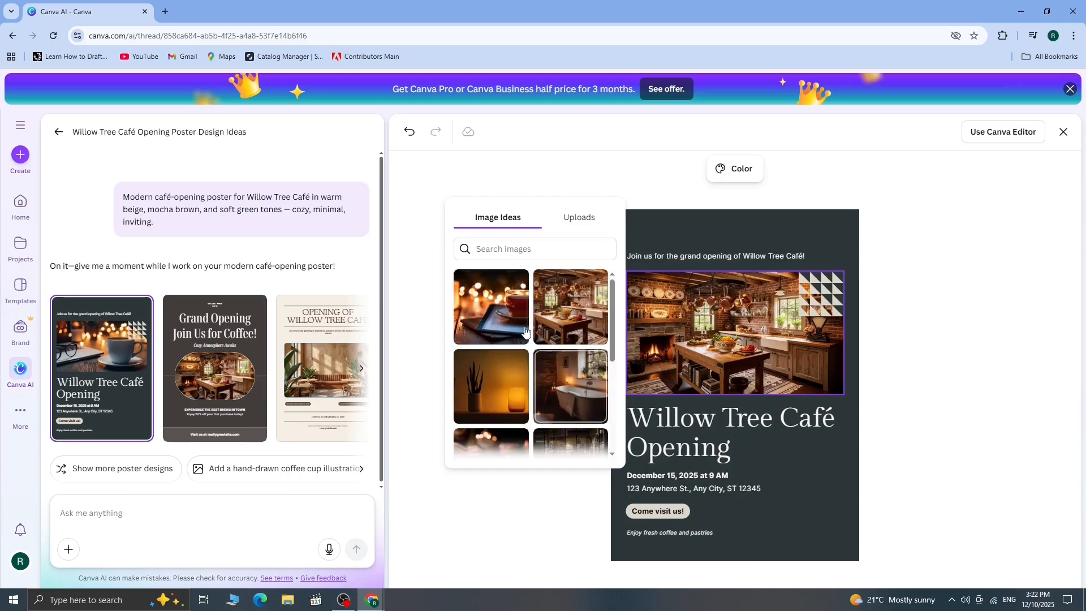
{"action": "scroll", "coordinate": [549, 385], "scroll_direction": "down", "scroll_amount": 3}
{"action": "scroll", "coordinate": [526, 361], "scroll_direction": "up", "scroll_amount": 3}
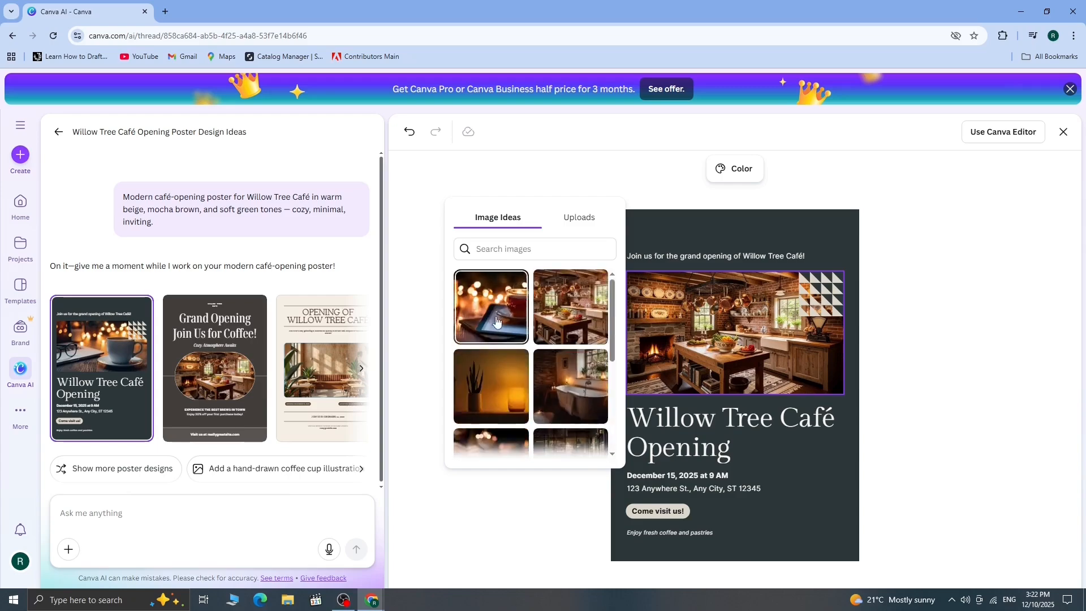
{"action": "left_click", "coordinate": [492, 327]}
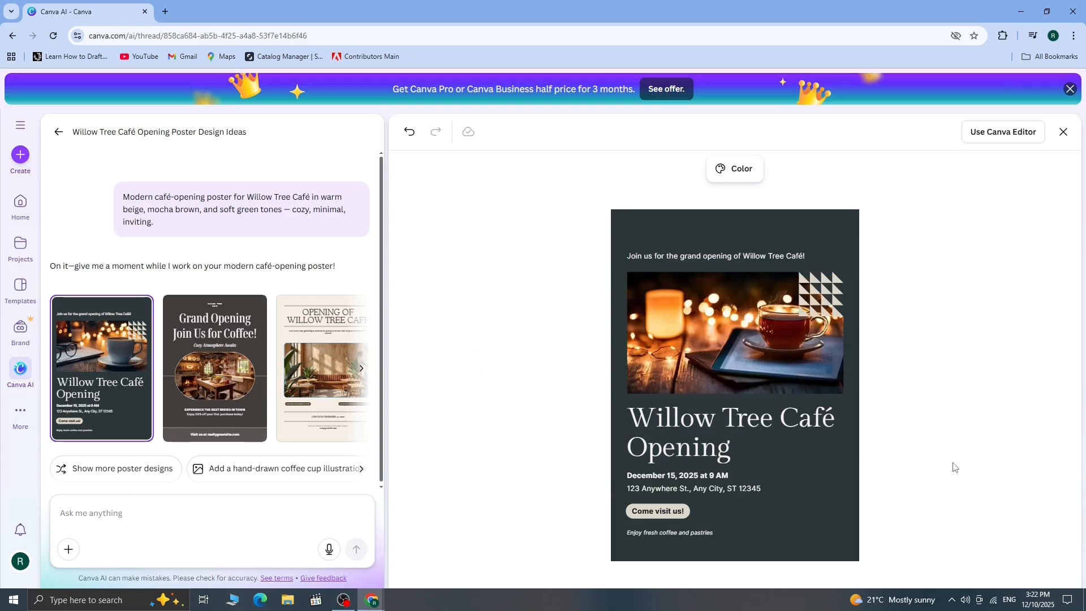
{"action": "key", "text": "ctrl+z"}
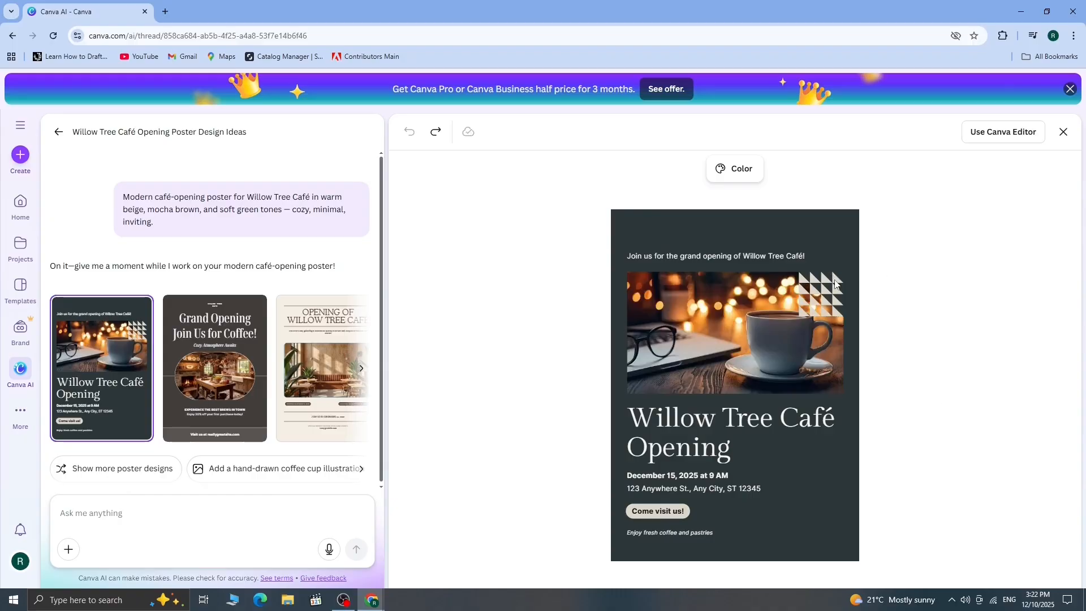
Look at the editable text of the poster's invitation line, title and footer, and close the design preview.
{"action": "left_click", "coordinate": [764, 256]}
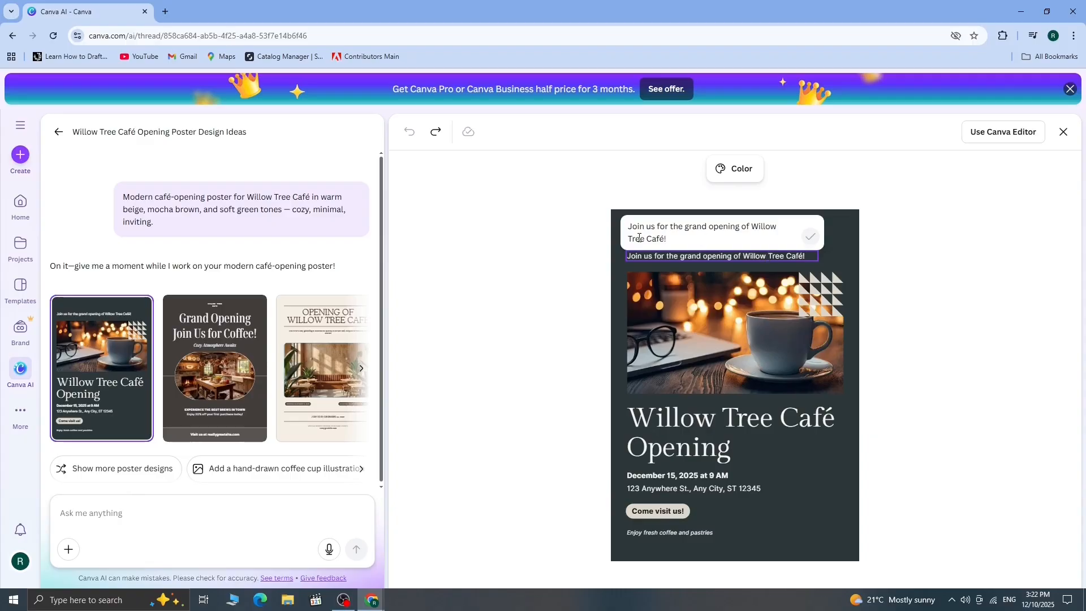
{"action": "left_click", "coordinate": [745, 423]}
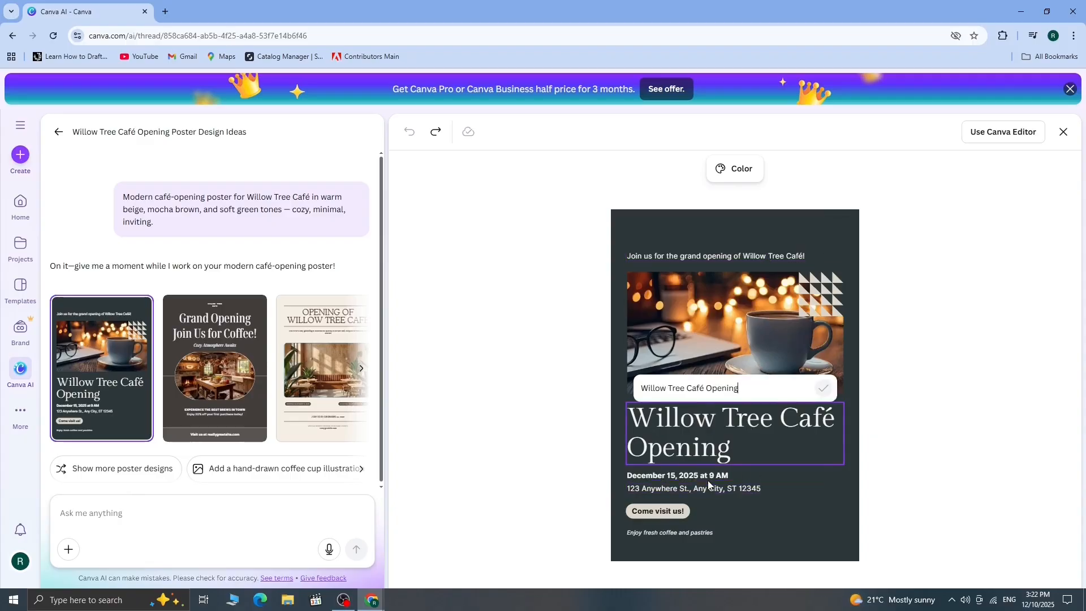
{"action": "left_click", "coordinate": [660, 533]}
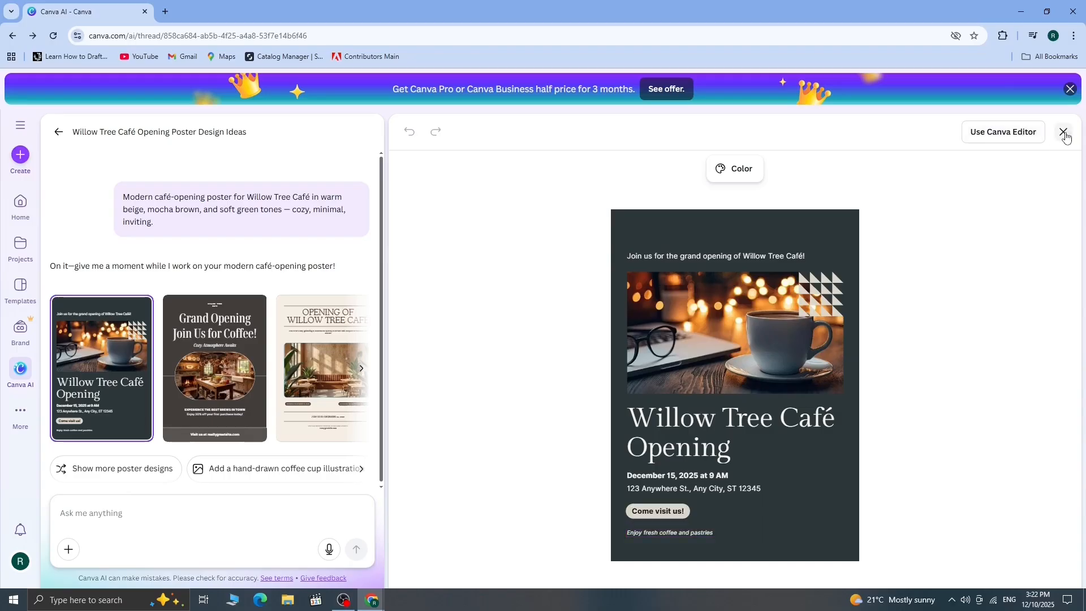
{"action": "left_click", "coordinate": [1063, 131]}
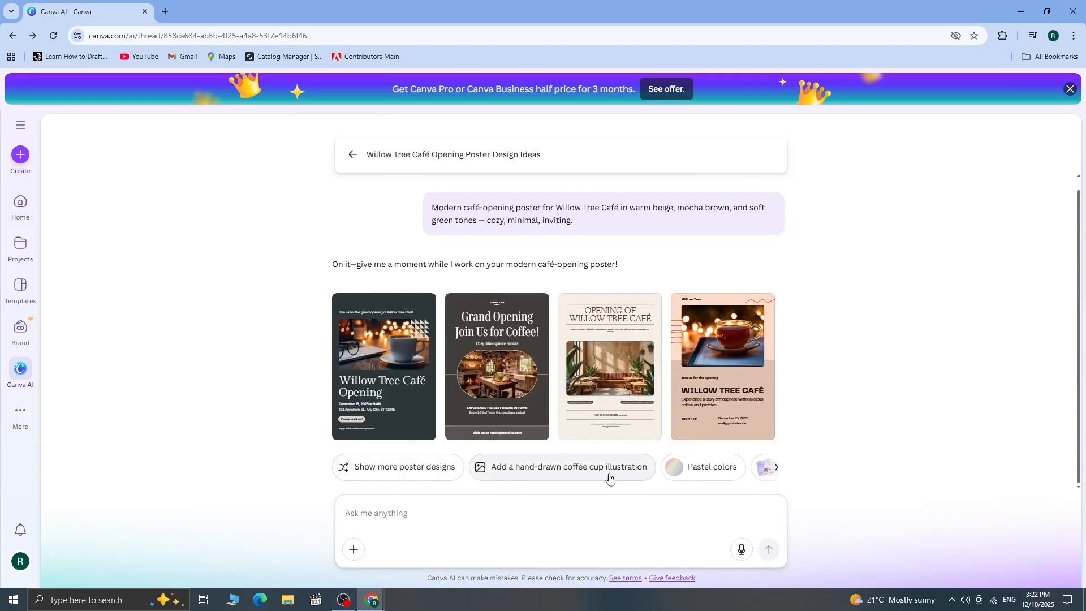
Request more poster designs from the suggestions and ask for a cozy coffee cup illustration.
{"action": "left_click", "coordinate": [412, 474]}
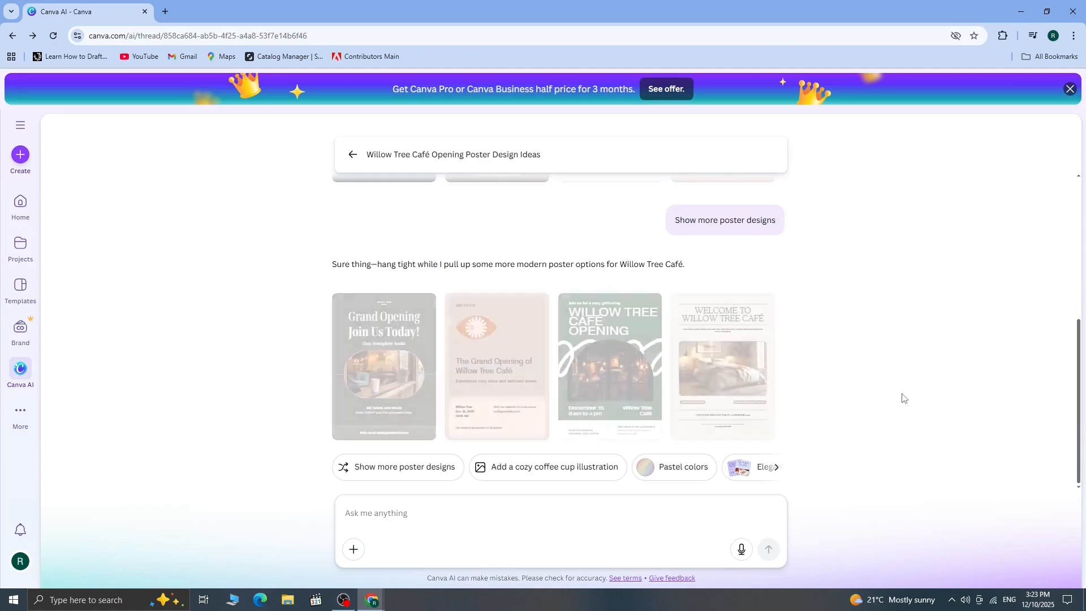
{"action": "left_click", "coordinate": [567, 472]}
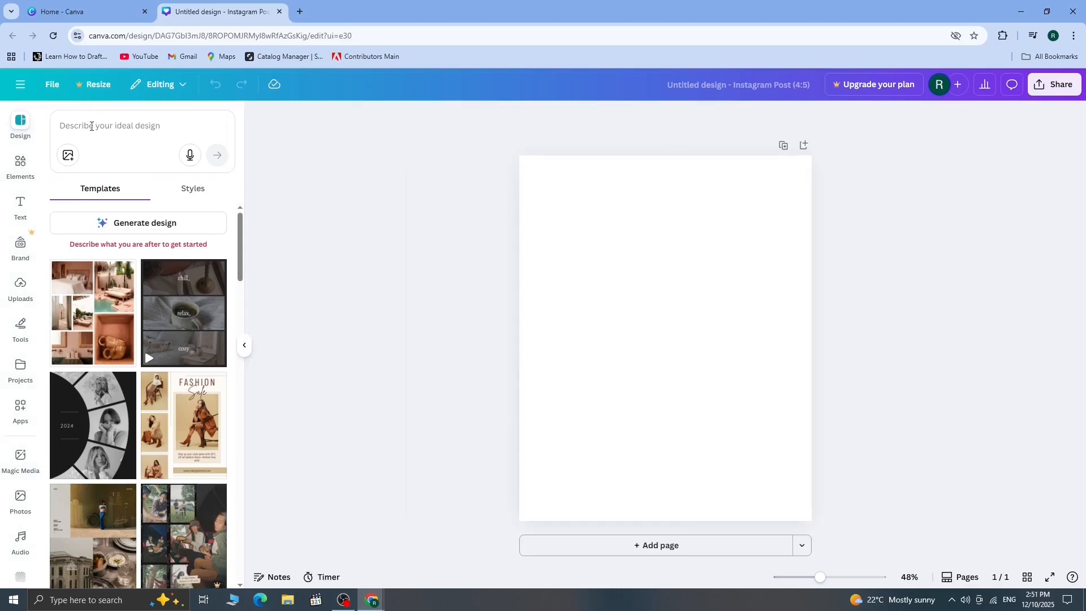
Generate a design from "Cute pastel birthday invite with balloons, confetti, and clean minimal design." and apply it to the blank page.
{"action": "left_click", "coordinate": [93, 125]}
{"action": "right_click", "coordinate": [93, 125]}
{"action": "left_click", "coordinate": [135, 255]}
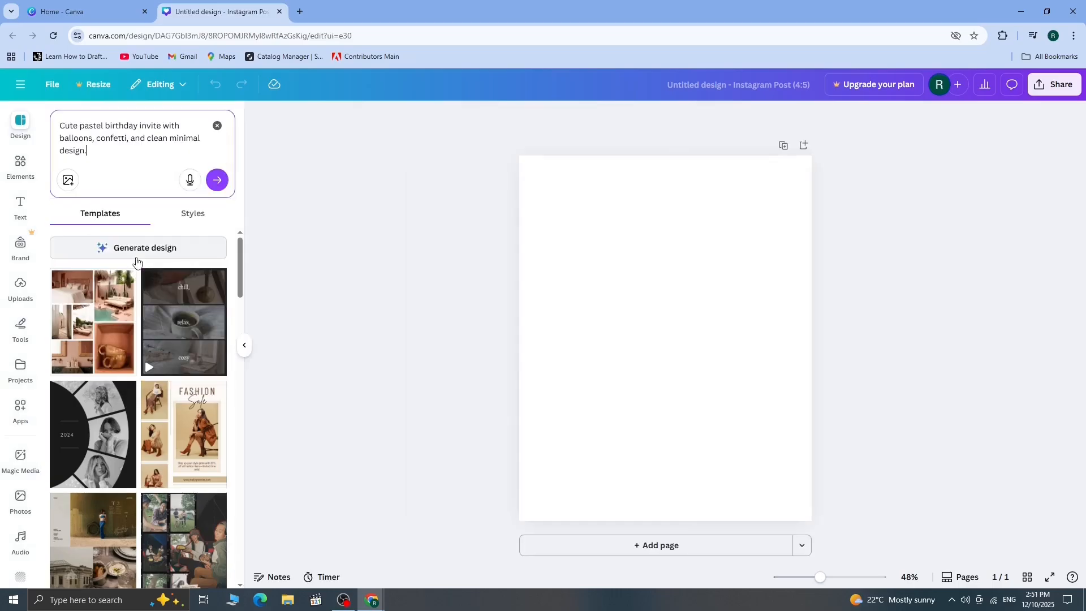
{"action": "left_click", "coordinate": [147, 250]}
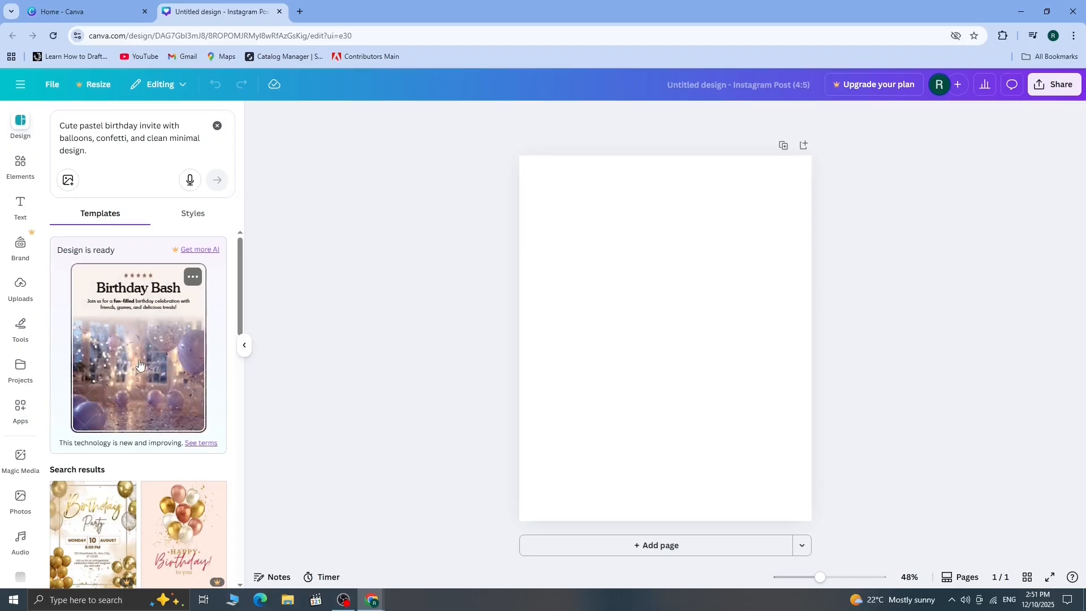
{"action": "left_click", "coordinate": [128, 332]}
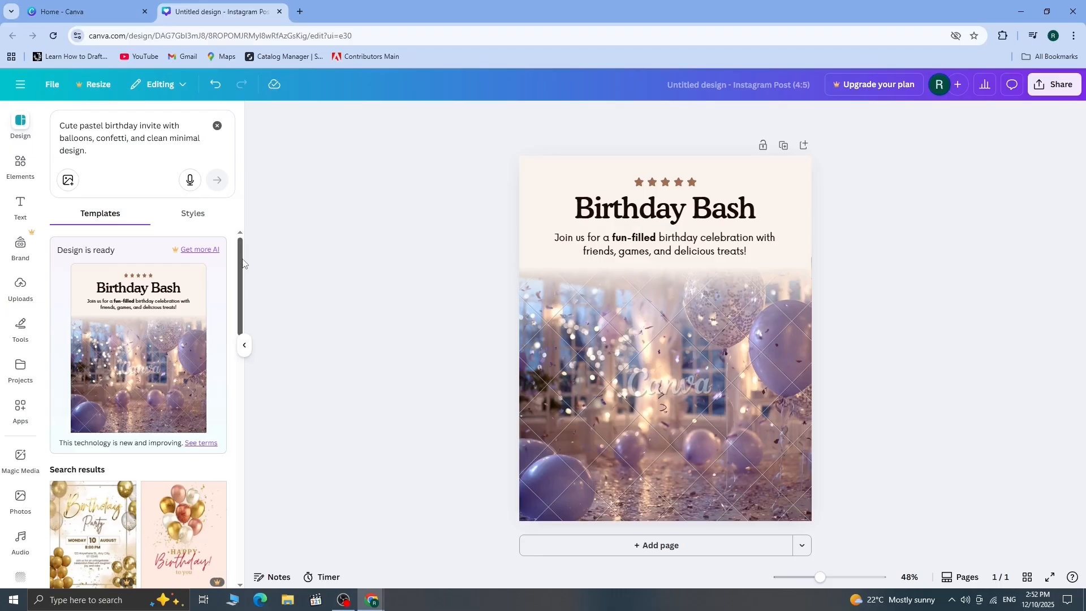
Try the Roxborough, Arsenal and Fredoka One style combinations on the invite and settle on the Tenor Sans combination.
{"action": "scroll", "coordinate": [243, 262], "scroll_direction": "down", "scroll_amount": 1}
{"action": "scroll", "coordinate": [245, 232], "scroll_direction": "up", "scroll_amount": 1}
{"action": "left_click", "coordinate": [193, 214]}
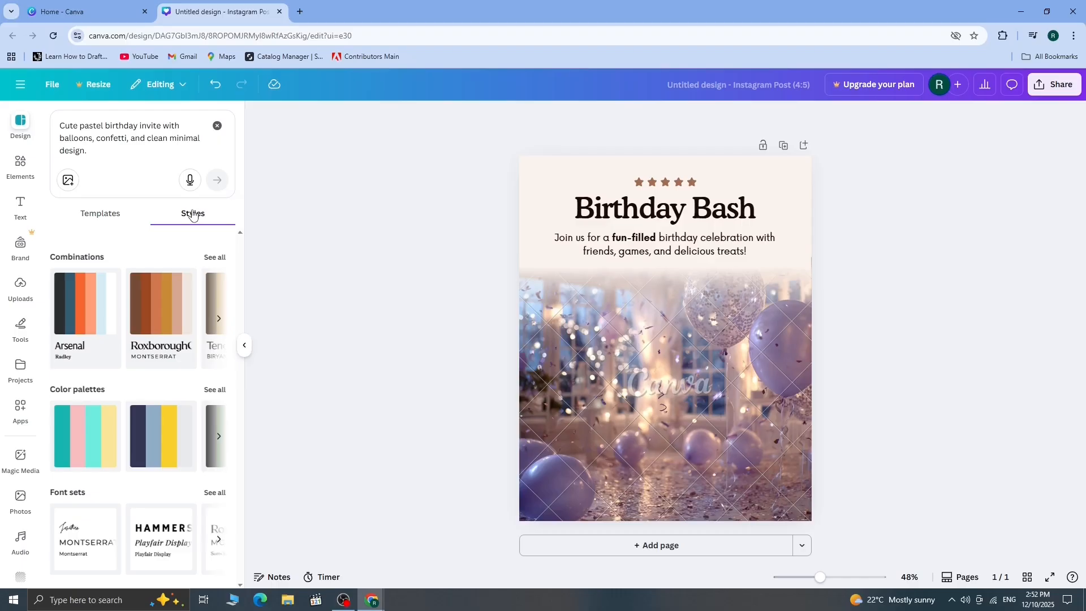
{"action": "left_click", "coordinate": [160, 293]}
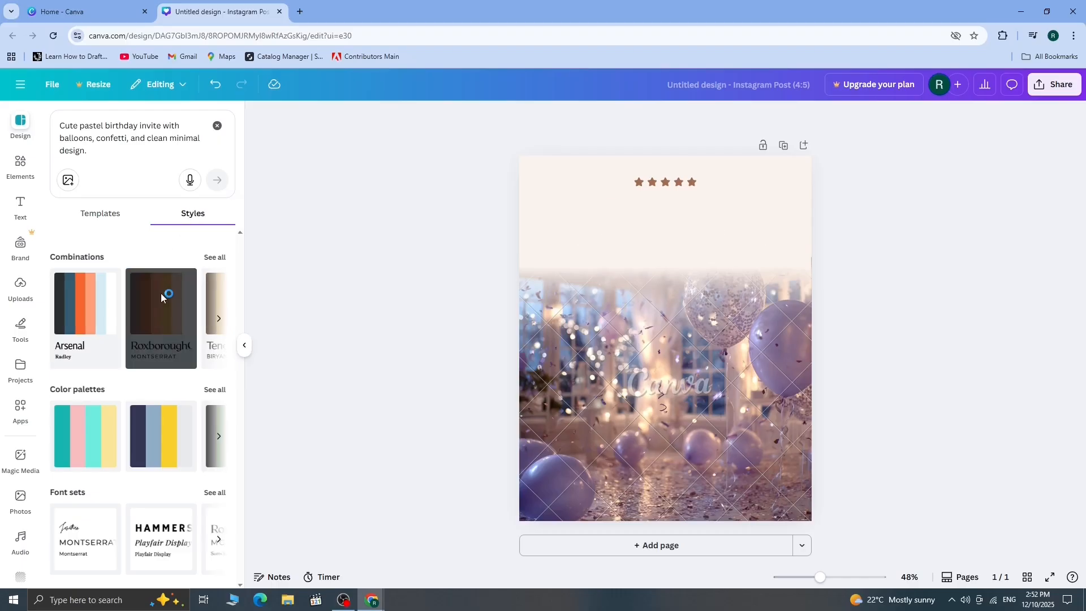
{"action": "left_click", "coordinate": [73, 303]}
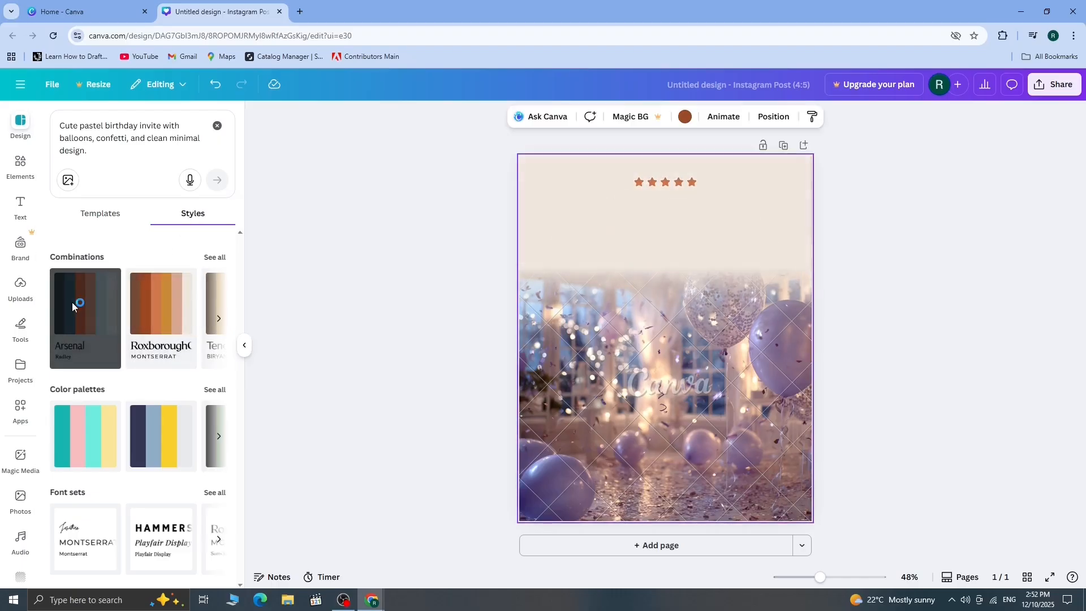
{"action": "left_click", "coordinate": [220, 320]}
{"action": "left_click", "coordinate": [159, 315]}
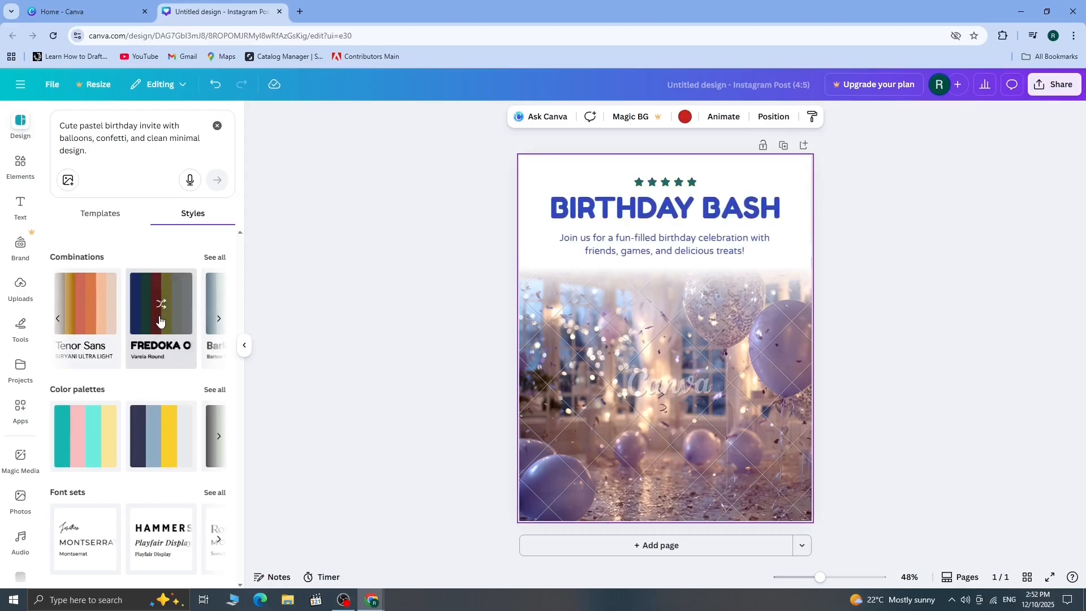
{"action": "left_click", "coordinate": [80, 320]}
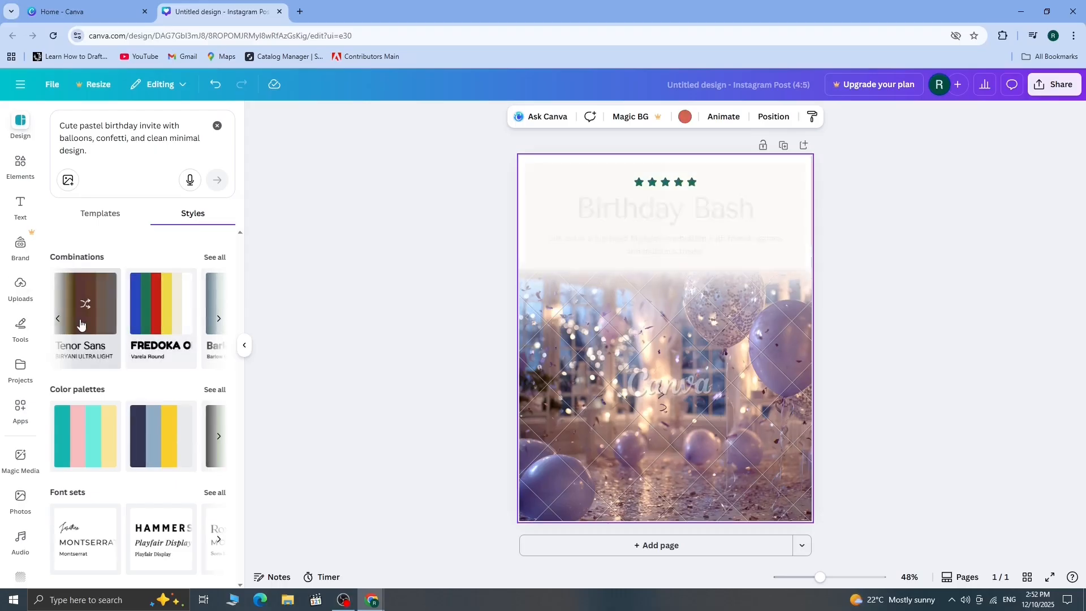
Generate images in Elements from the prompt "Kawaii computer mouse with big eyes and a tiny smile.".
{"action": "left_click", "coordinate": [19, 165]}
{"action": "left_click", "coordinate": [113, 132]}
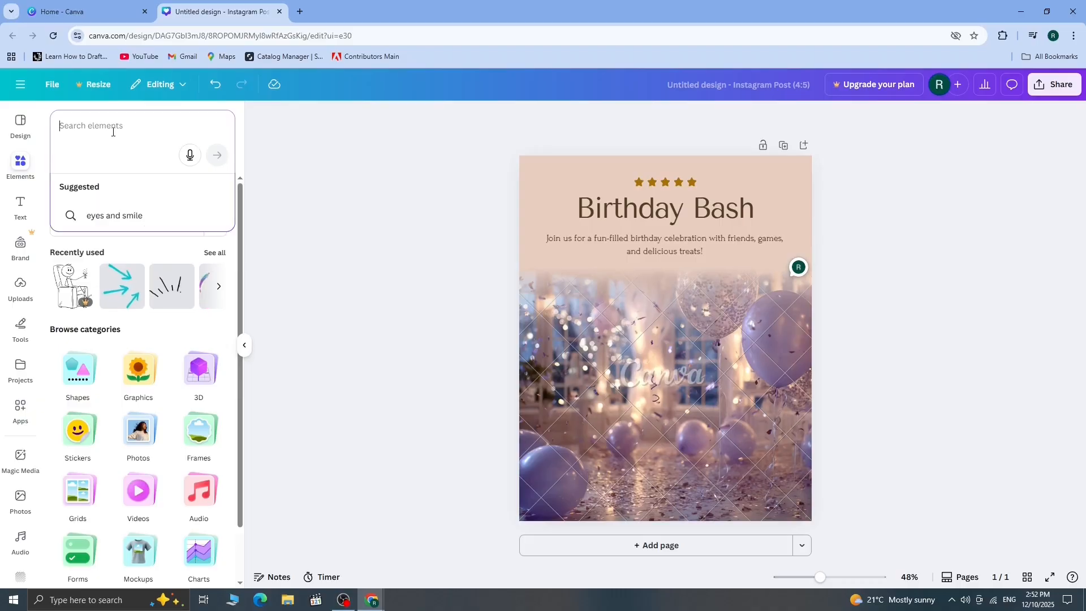
{"action": "right_click", "coordinate": [93, 135]}
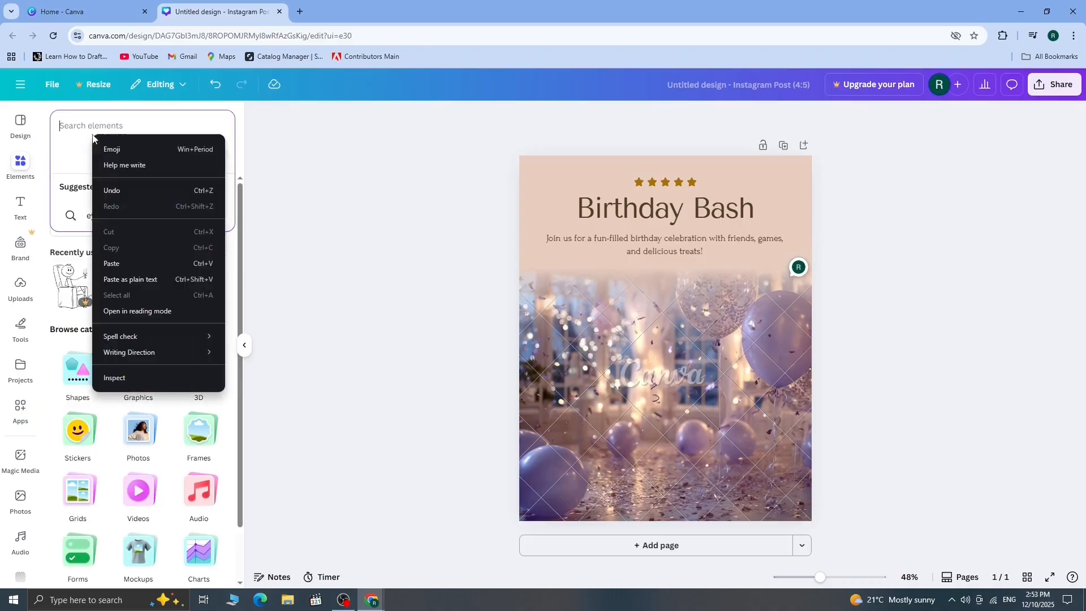
{"action": "left_click", "coordinate": [133, 263]}
{"action": "left_click", "coordinate": [150, 242]}
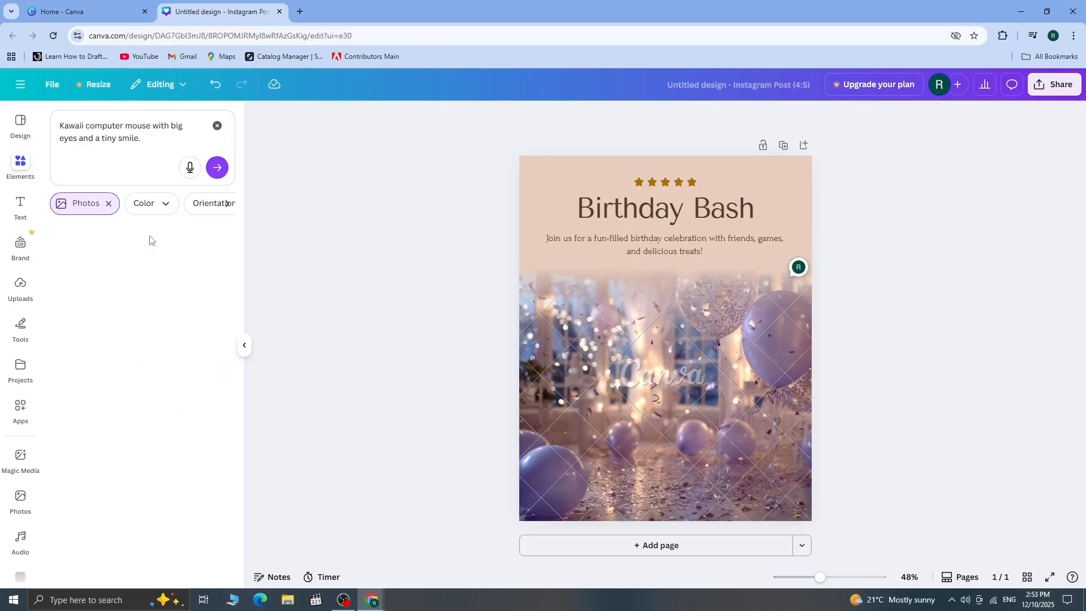
Replace the balloon photo in the invite's frame with the generated white mouse character image.
{"action": "left_click", "coordinate": [633, 414]}
{"action": "key", "text": "Delete"}
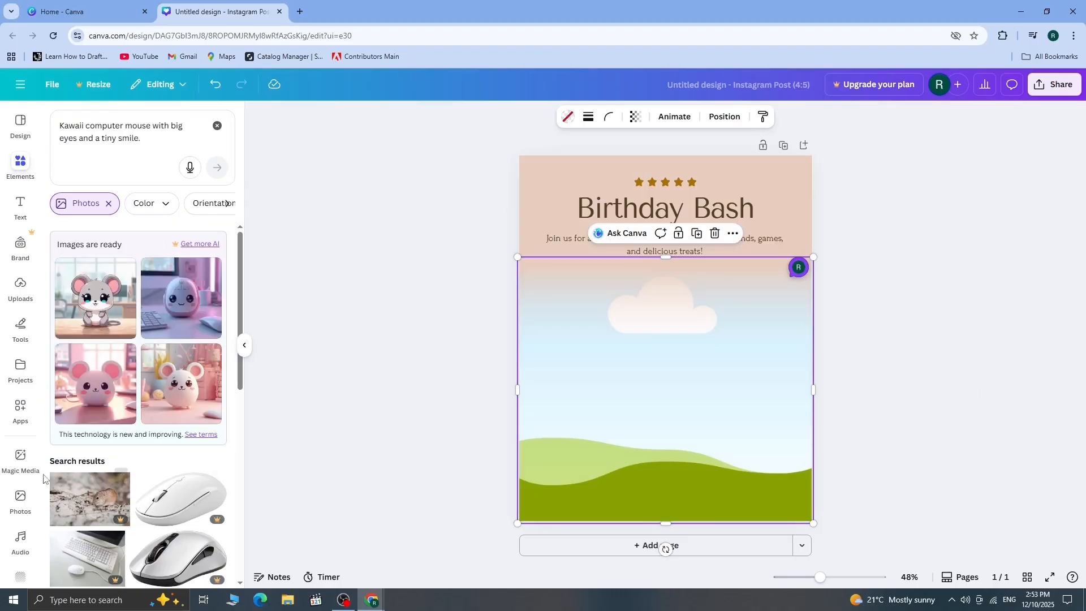
{"action": "left_click", "coordinate": [181, 396]}
{"action": "left_click_drag", "start_coordinate": [704, 365], "coordinate": [684, 405]}
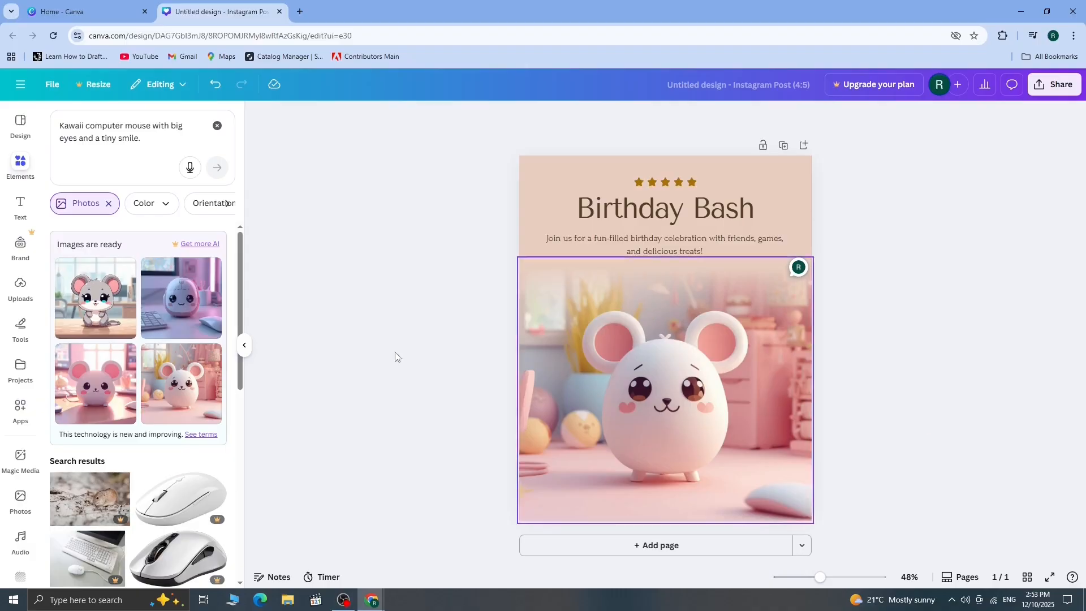
Undo the white mouse placement and put the generated pink mouse image over the invite's lower area.
{"action": "key", "text": "ctrl+z"}
{"action": "left_click", "coordinate": [100, 405]}
{"action": "left_click_drag", "start_coordinate": [732, 355], "coordinate": [725, 391]}
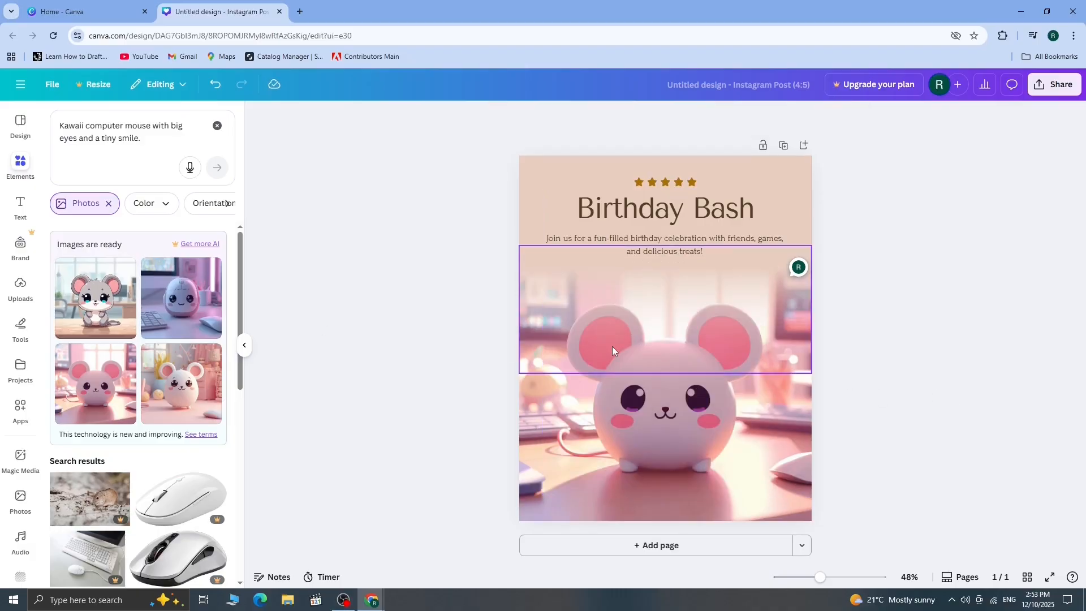
Remove the pink mouse image from the frame and fill it with the generated purple-toned computer mouse image.
{"action": "left_click", "coordinate": [655, 430]}
{"action": "key", "text": "Delete"}
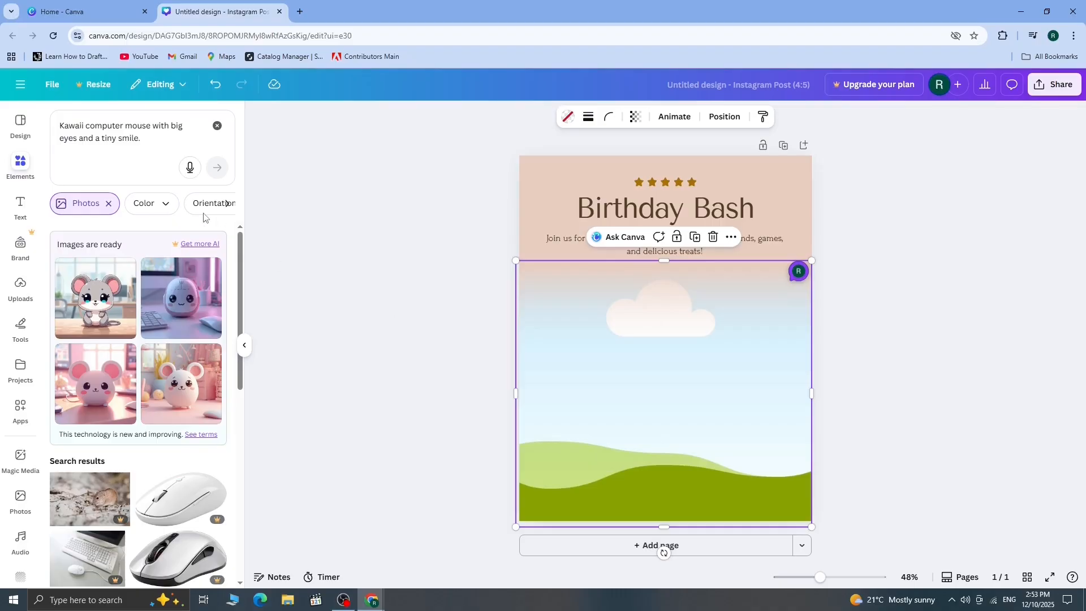
{"action": "left_click", "coordinate": [208, 321]}
{"action": "left_click_drag", "start_coordinate": [714, 357], "coordinate": [712, 401]}
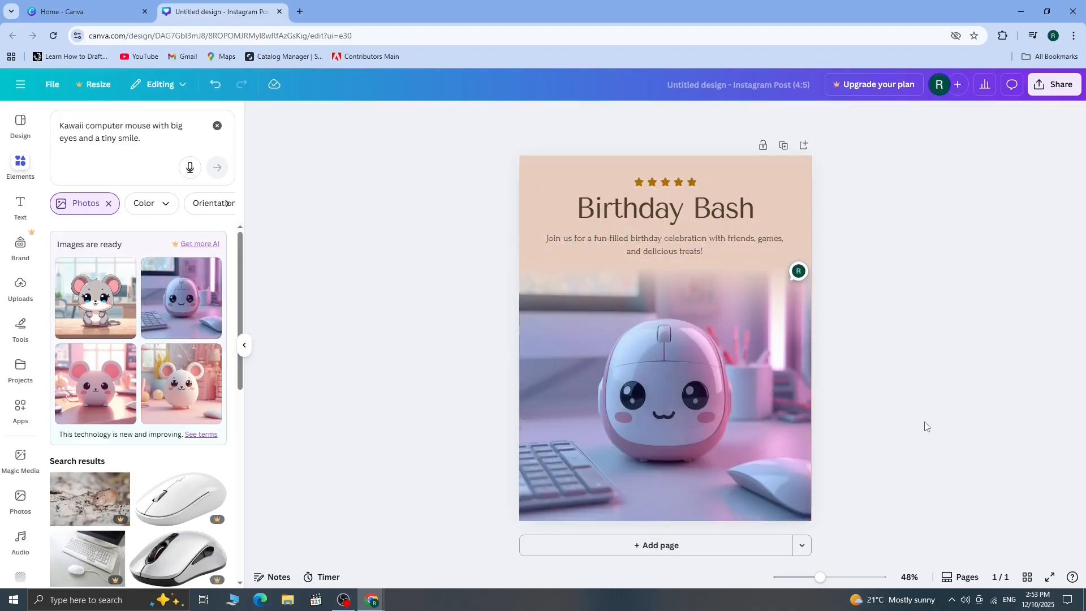
Undo the purple-toned mouse image placement and fill the invite's empty frame with the generated grey mouse image.
{"action": "key", "text": "ctrl+z"}
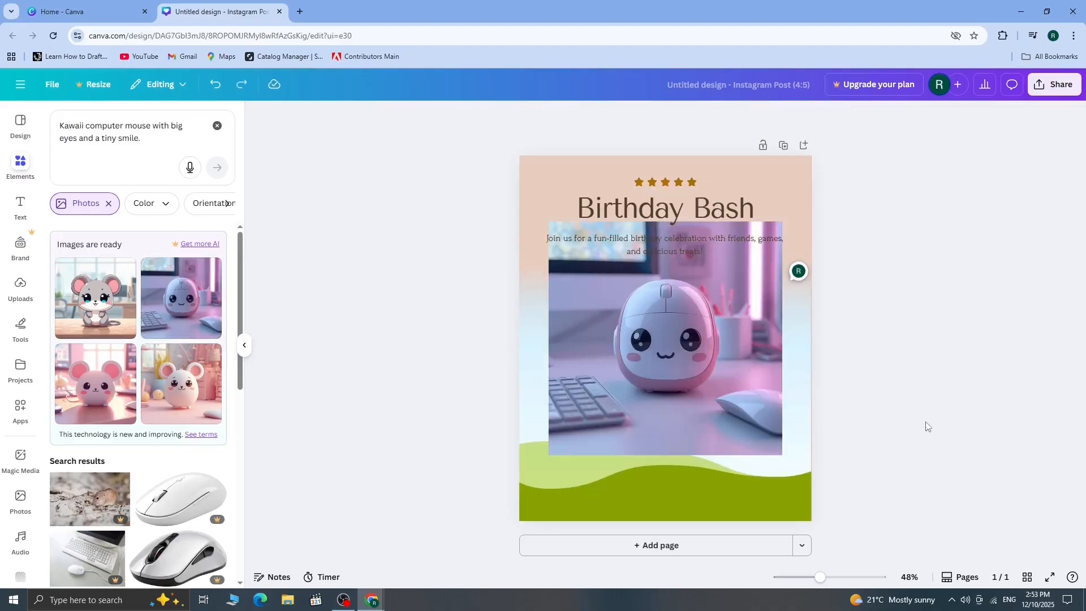
{"action": "key", "text": "ctrl+z"}
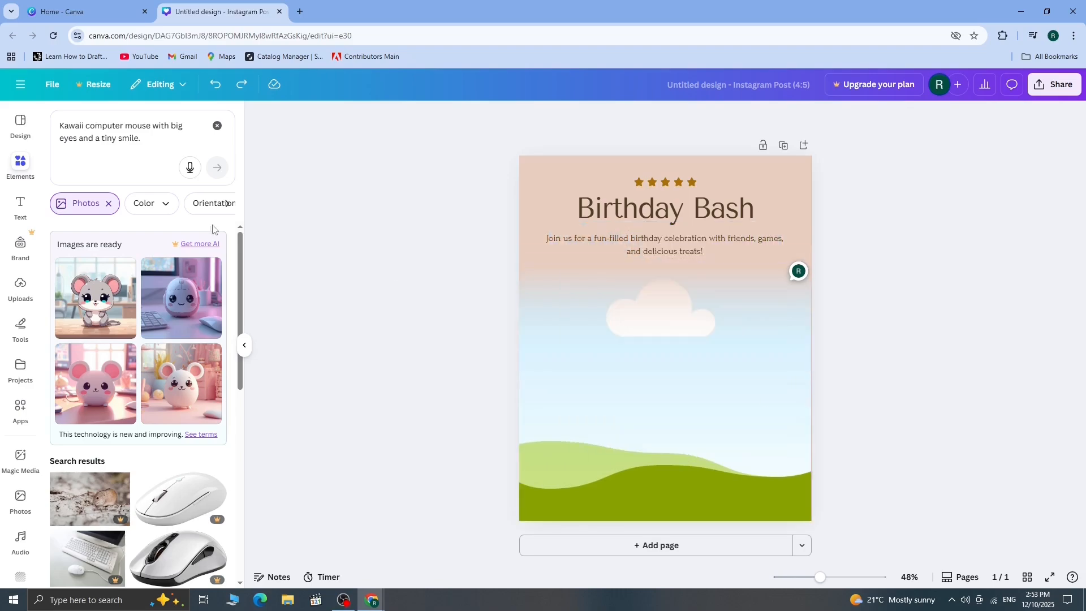
{"action": "left_click_drag", "start_coordinate": [84, 304], "coordinate": [707, 364]}
{"action": "left_click", "coordinate": [1083, 481]}
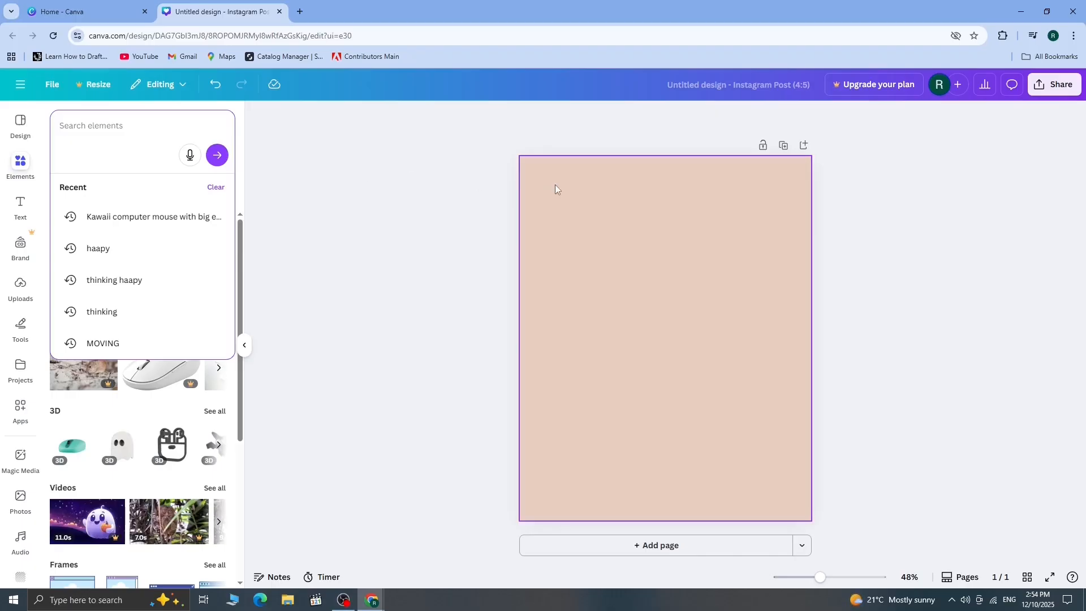
Search the elements for "3d" and show all results in the 3D category.
{"action": "type", "text": "3d"}
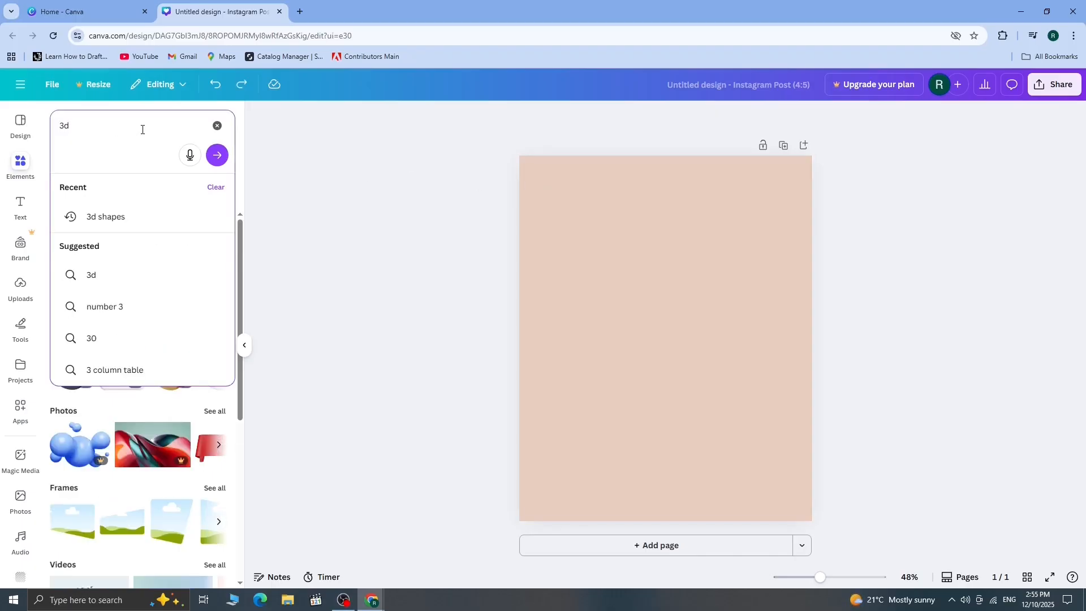
{"action": "key", "text": "Return"}
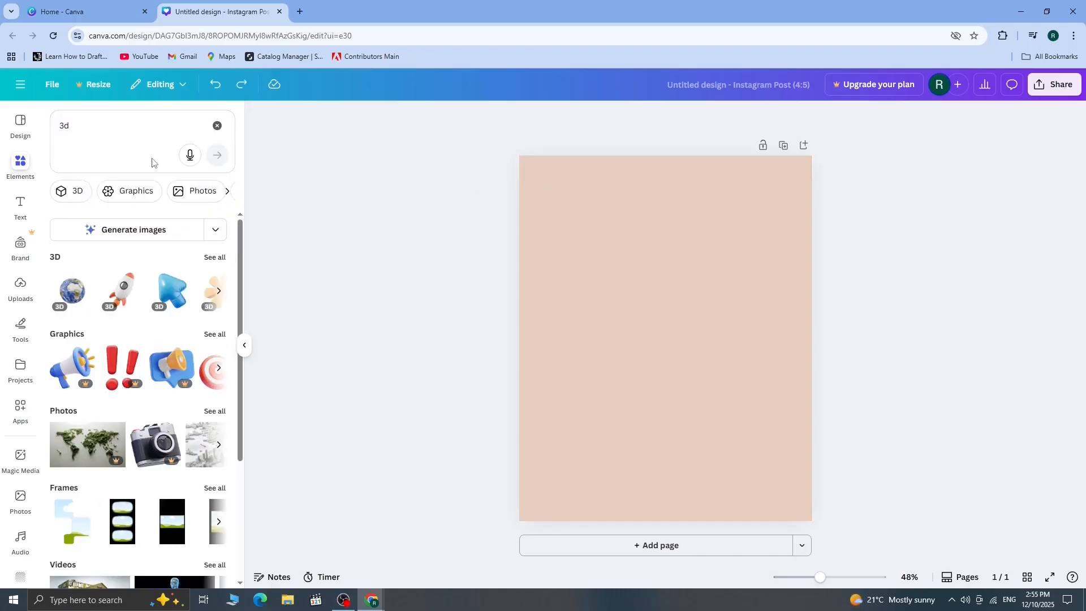
{"action": "left_click", "coordinate": [214, 258]}
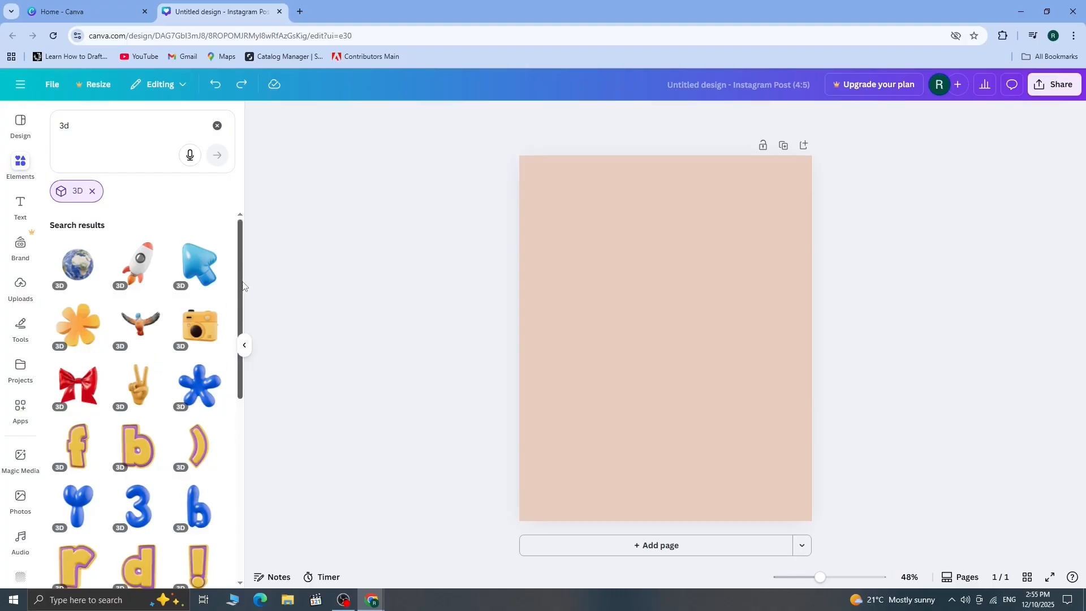
Add the yellow 3D camera to the blank page and rotate it in 3D.
{"action": "left_click_drag", "start_coordinate": [243, 285], "coordinate": [283, 233]}
{"action": "left_click", "coordinate": [197, 333]}
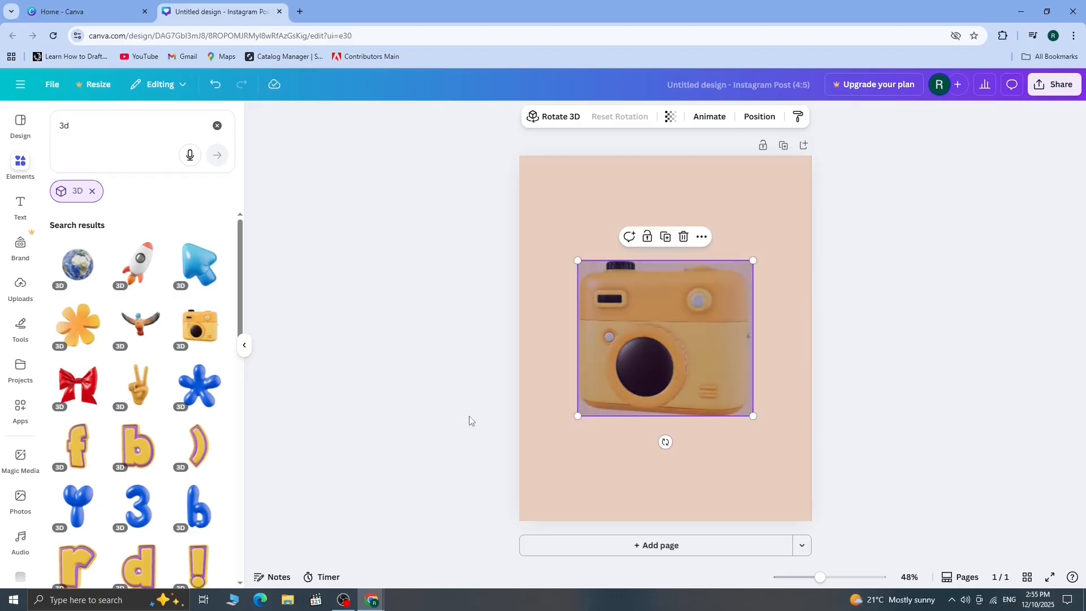
{"action": "left_click", "coordinate": [753, 471]}
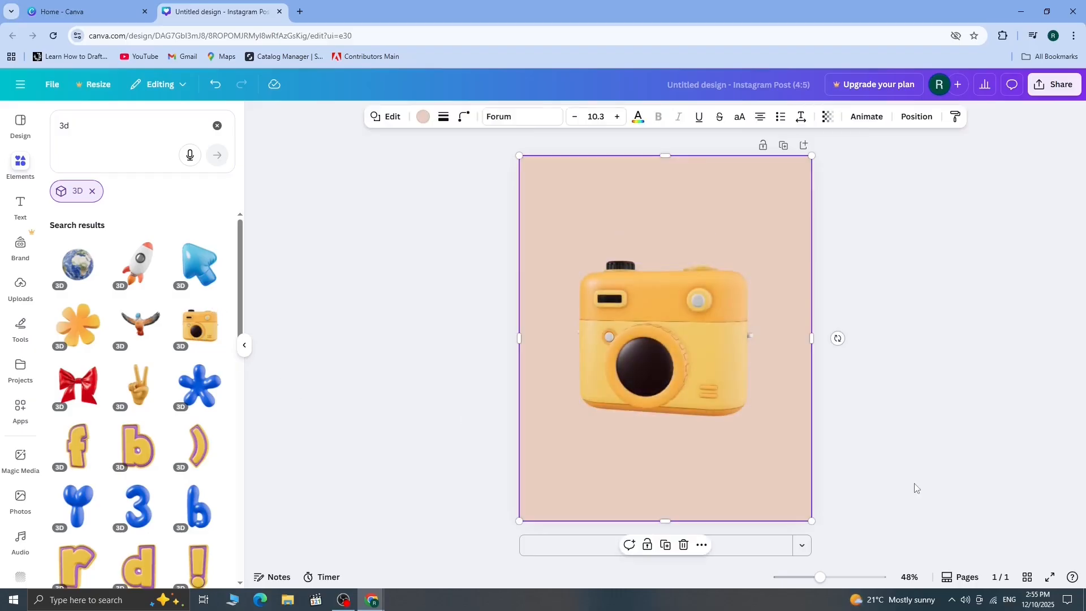
{"action": "left_click", "coordinate": [647, 304]}
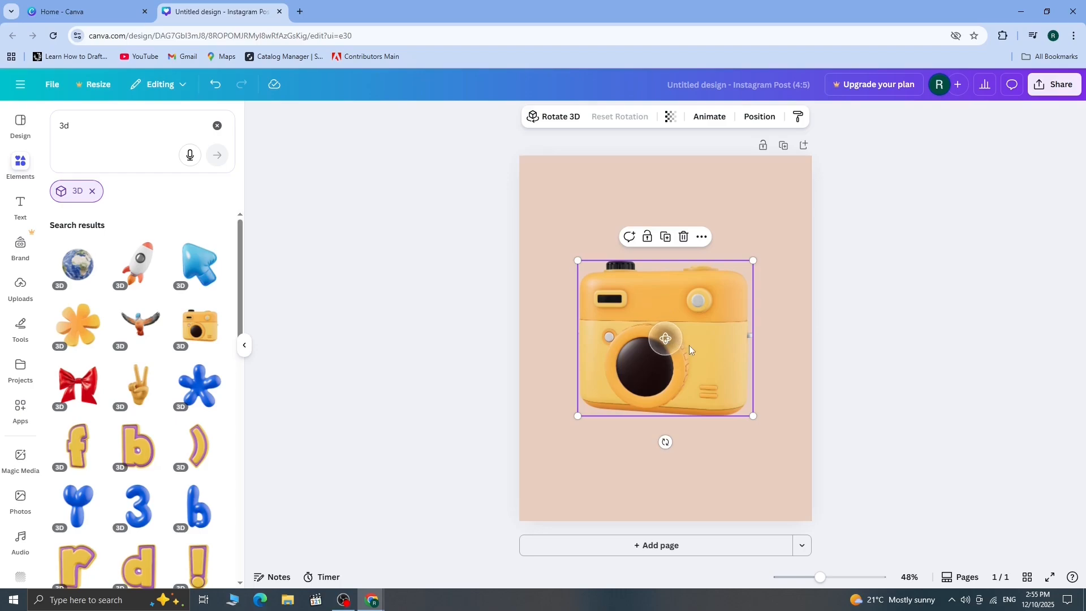
{"action": "left_click_drag", "start_coordinate": [689, 346], "coordinate": [724, 378]}
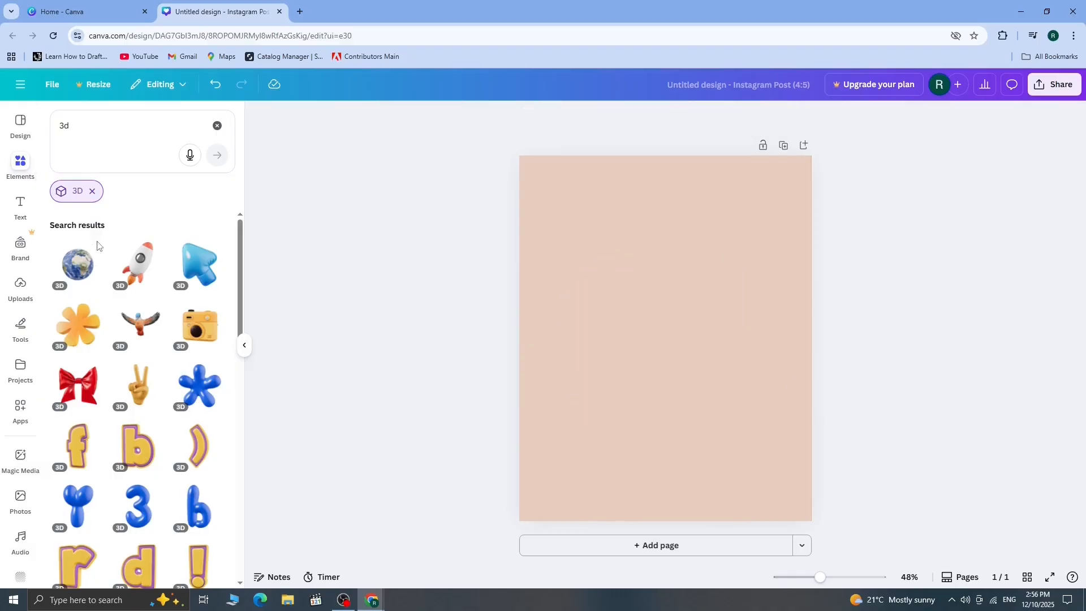
Add the 3D Earth globe to the emptied page and rotate it in 3D.
{"action": "left_click", "coordinate": [97, 245]}
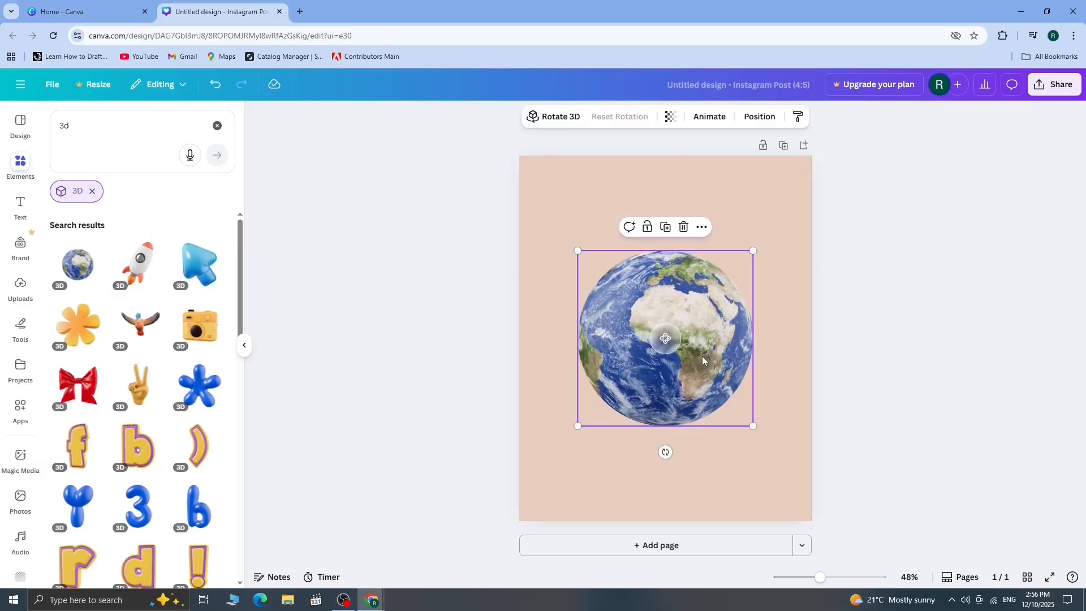
{"action": "left_click_drag", "start_coordinate": [689, 379], "coordinate": [866, 364]}
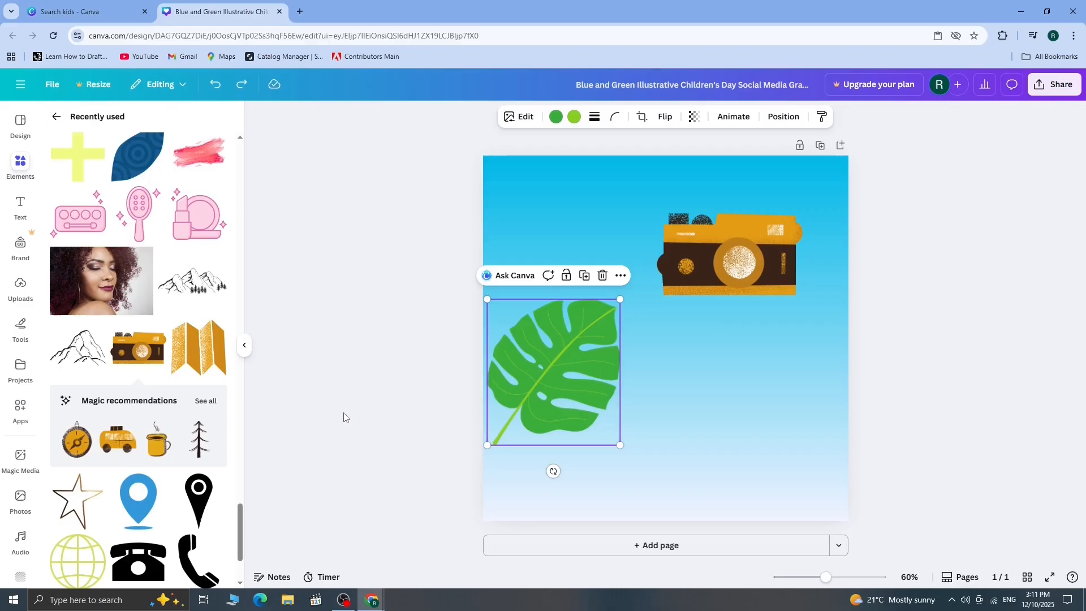
Move the camera graphic and the monstera leaf slightly down and to the right on the blue gradient page.
{"action": "left_click", "coordinate": [406, 426]}
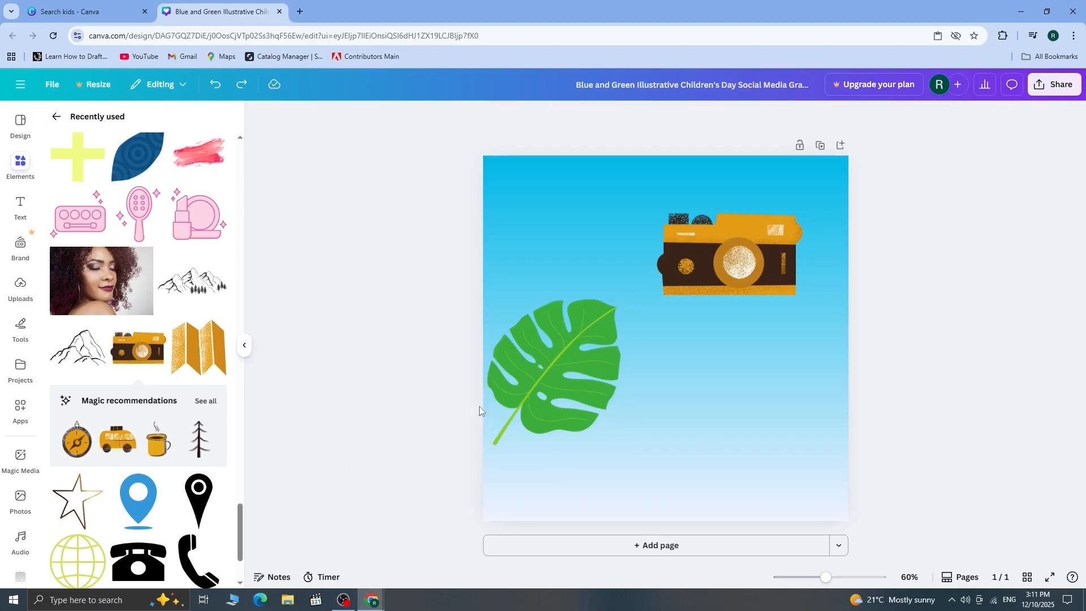
{"action": "left_click_drag", "start_coordinate": [714, 261], "coordinate": [736, 286]}
{"action": "left_click_drag", "start_coordinate": [578, 381], "coordinate": [597, 416]}
Copy the camera graphic's style and apply it to the monstera leaf.
{"action": "left_click", "coordinate": [771, 268]}
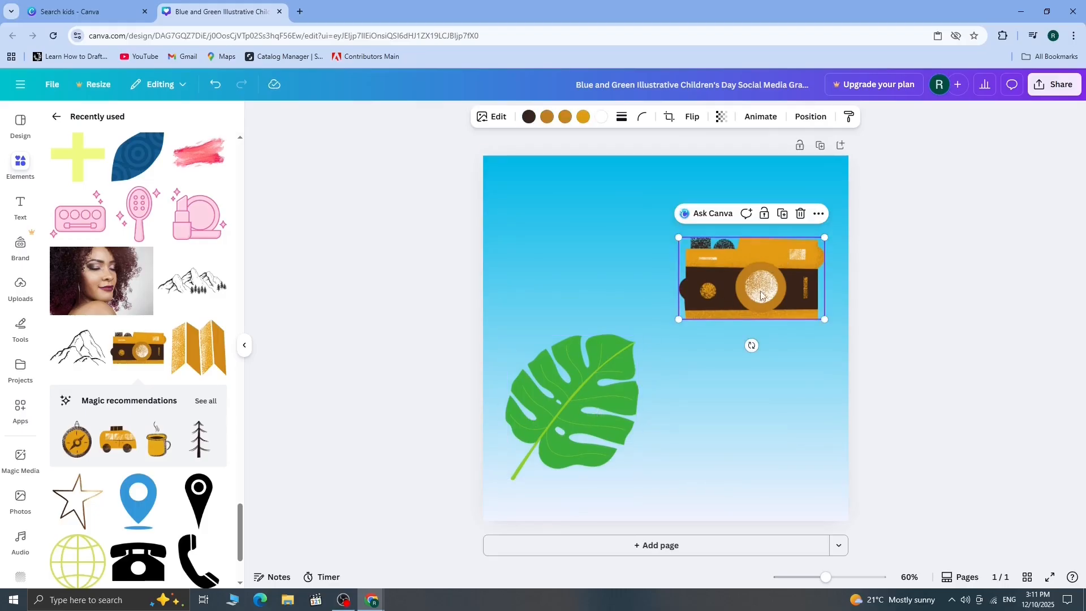
{"action": "left_click", "coordinate": [847, 117]}
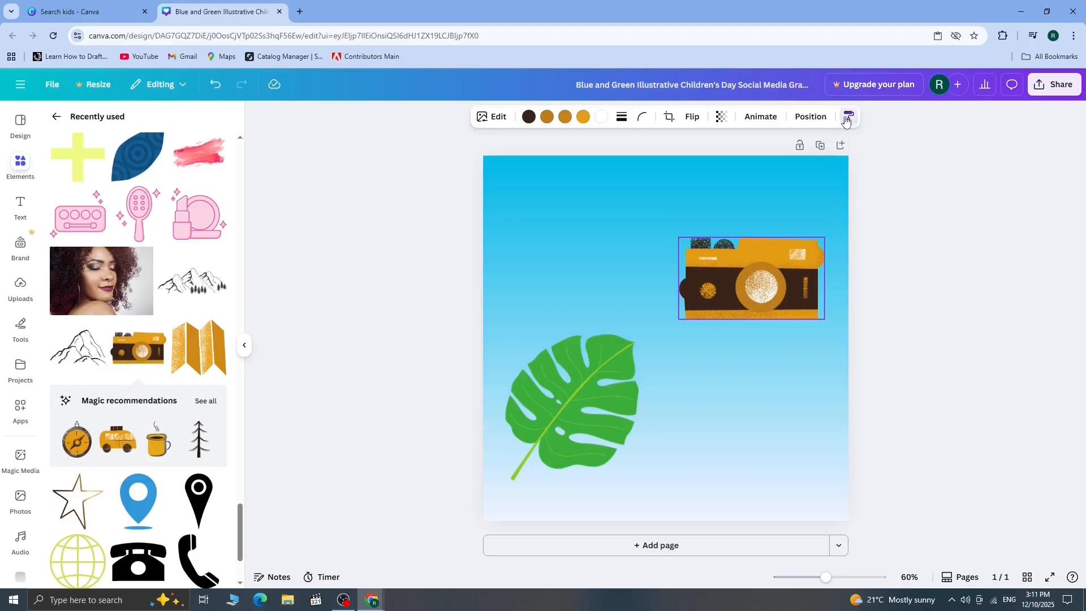
{"action": "left_click", "coordinate": [590, 365]}
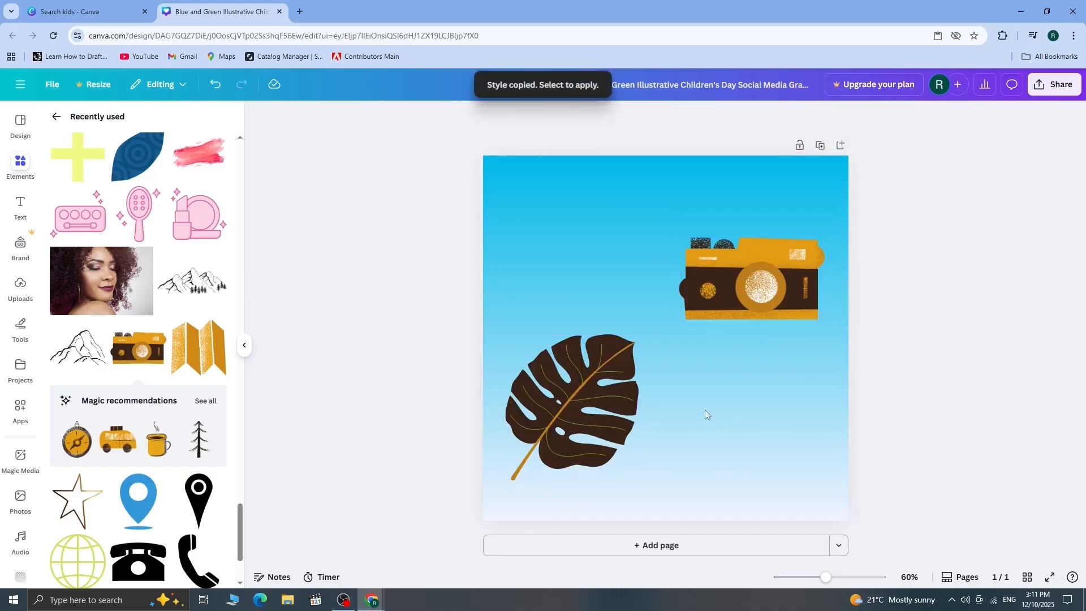
Undo the leaf's restyling, then copy the leaf's green style onto the camera graphic.
{"action": "key", "text": "ctrl+z"}
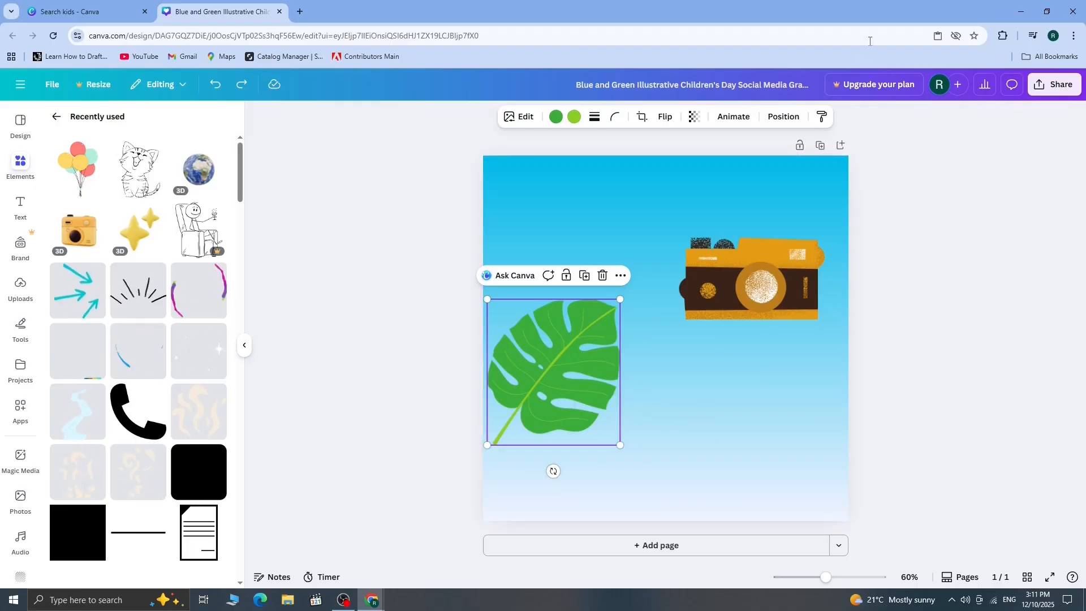
{"action": "left_click", "coordinate": [822, 117]}
{"action": "left_click", "coordinate": [766, 261]}
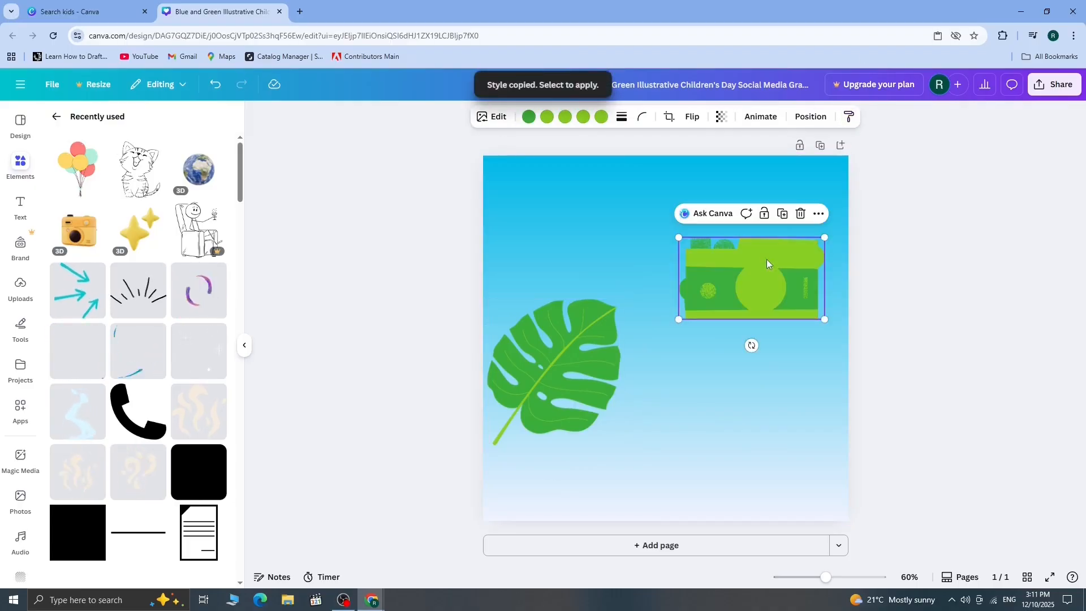
{"action": "left_click", "coordinate": [966, 320]}
{"action": "left_click", "coordinate": [775, 288]}
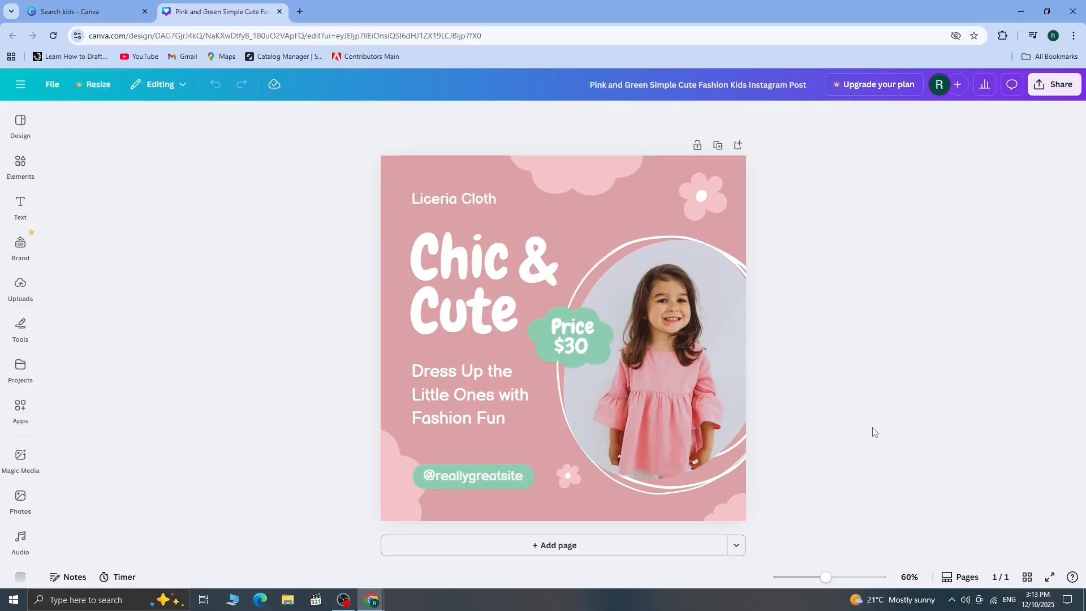
Ask Canva "How can I improve this?" about the background of the Chic & Cute kids fashion post.
{"action": "left_click", "coordinate": [450, 184]}
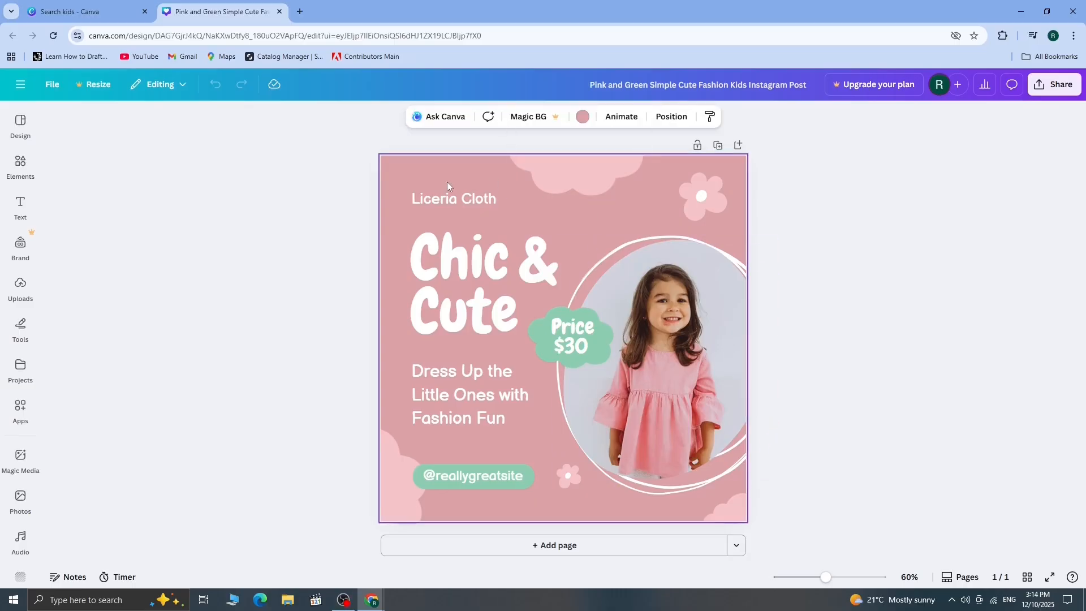
{"action": "left_click", "coordinate": [453, 120]}
{"action": "right_click", "coordinate": [844, 179]}
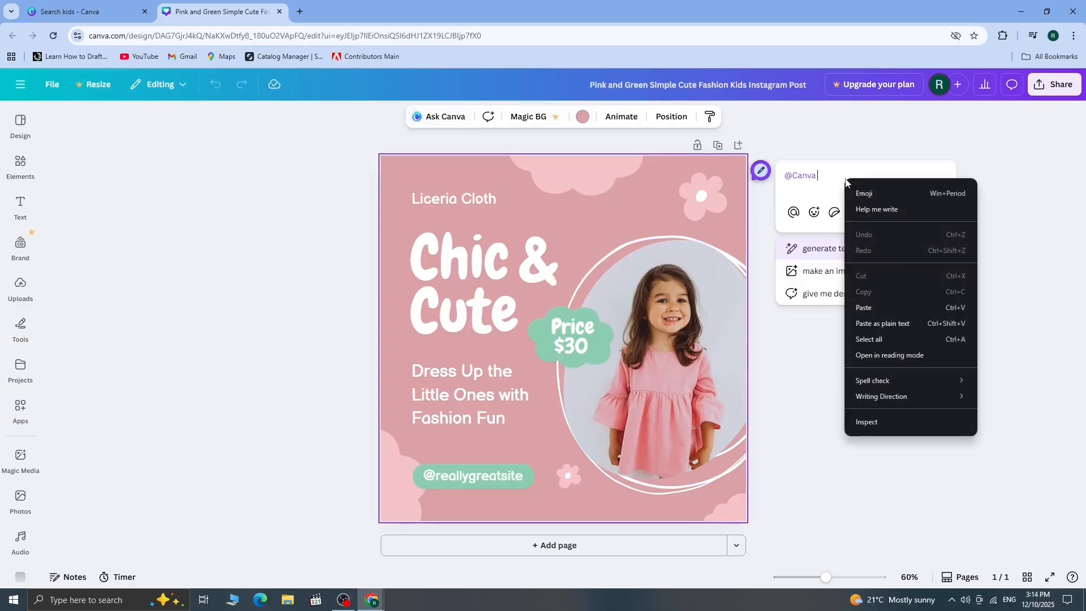
{"action": "left_click", "coordinate": [891, 306]}
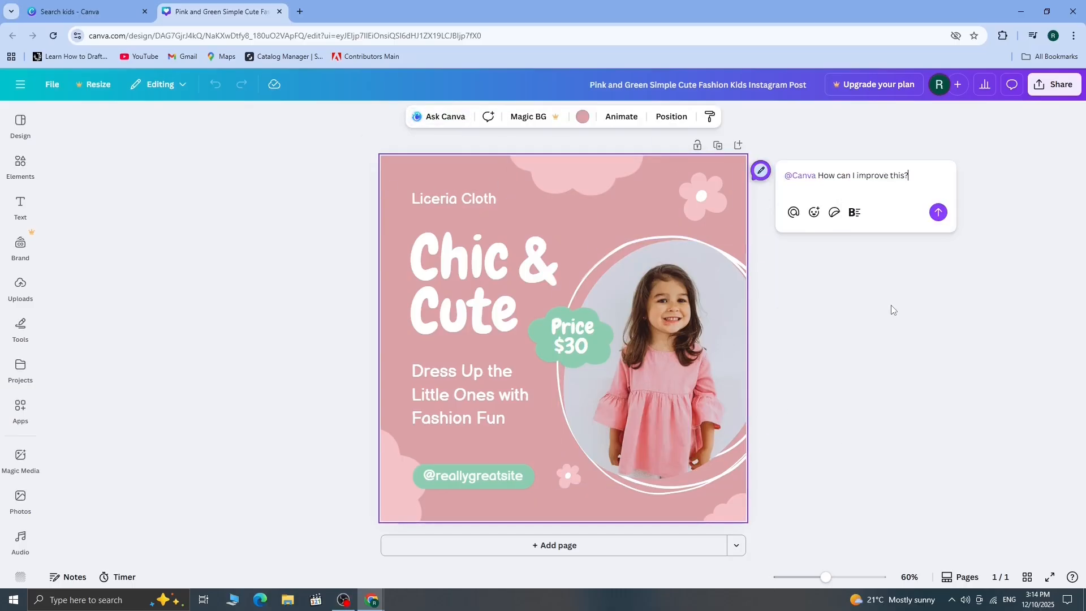
{"action": "left_click", "coordinate": [938, 212]}
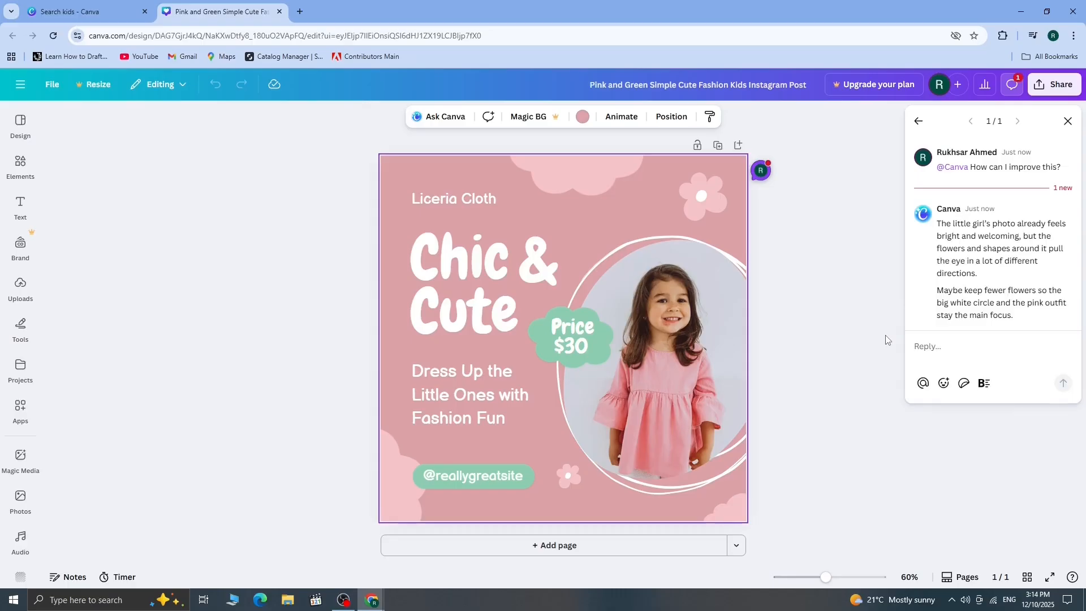
Reply to Canva with the "make an image" request and apply the generated image to the post.
{"action": "mouse_move", "coordinate": [1070, 167]}
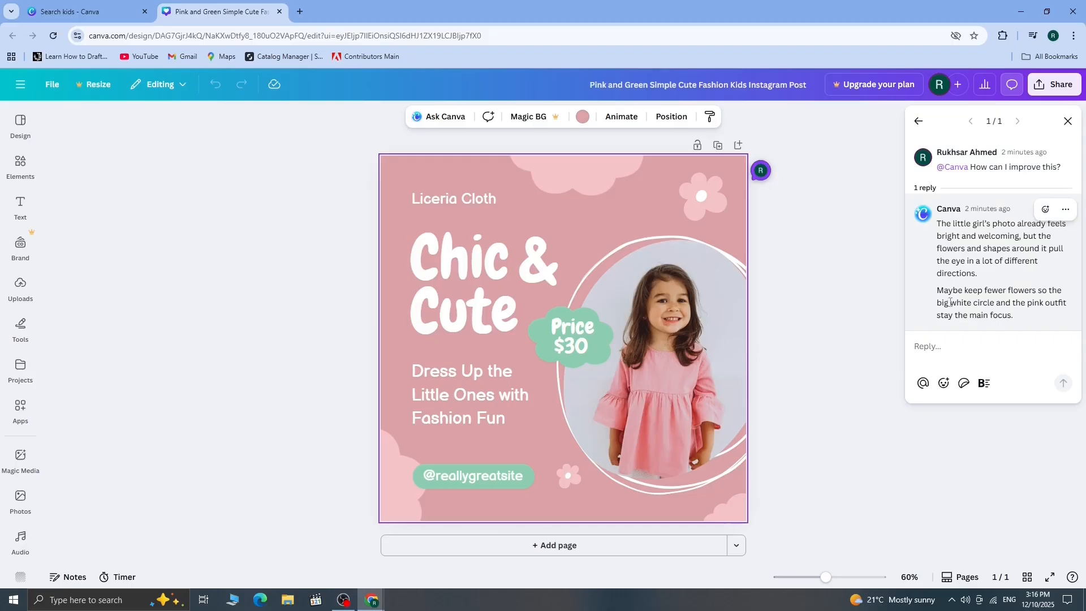
{"action": "left_click", "coordinate": [945, 348]}
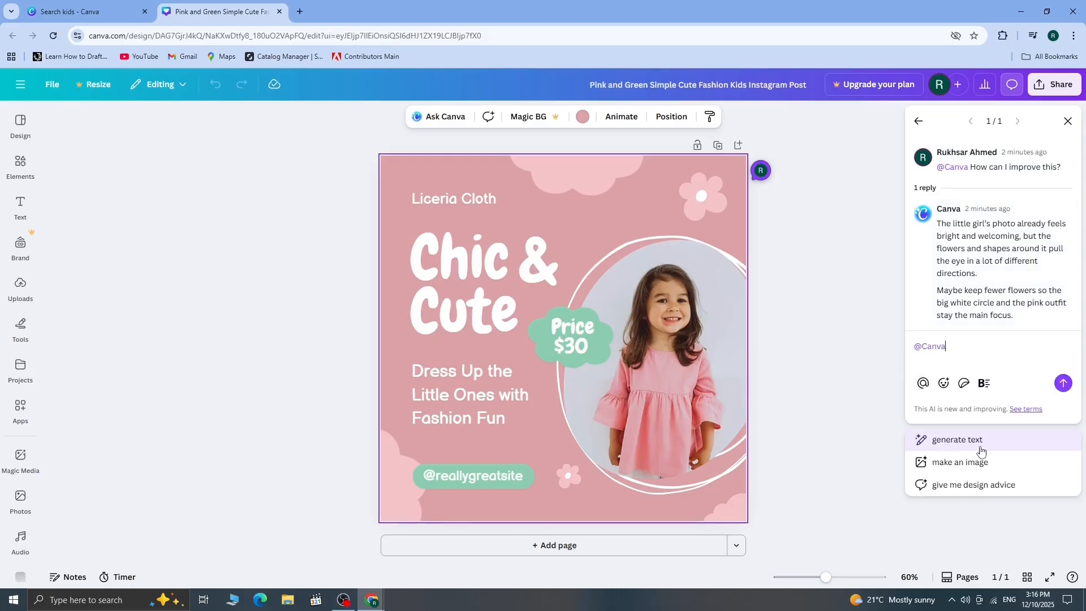
{"action": "left_click", "coordinate": [978, 464]}
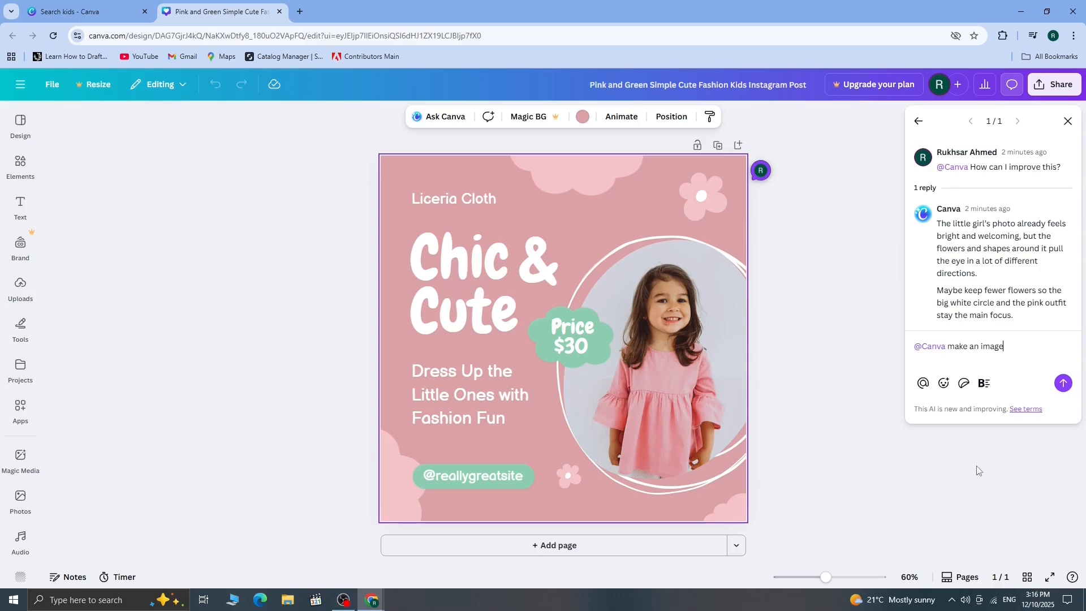
{"action": "left_click", "coordinate": [1063, 383]}
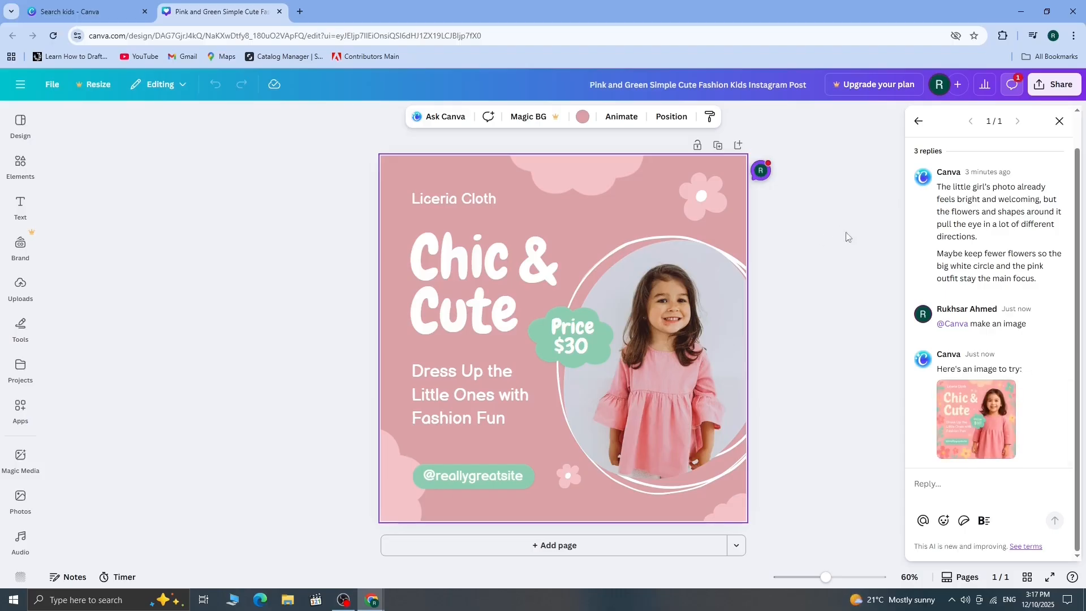
{"action": "left_click", "coordinate": [974, 416]}
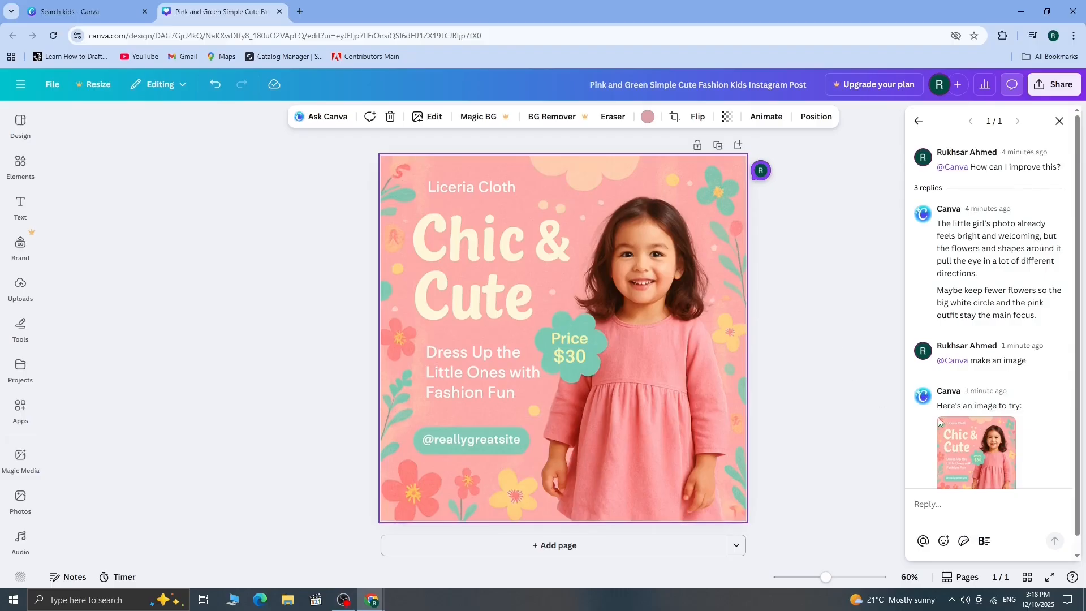
{"action": "scroll", "coordinate": [938, 416], "scroll_direction": "down", "scroll_amount": 1}
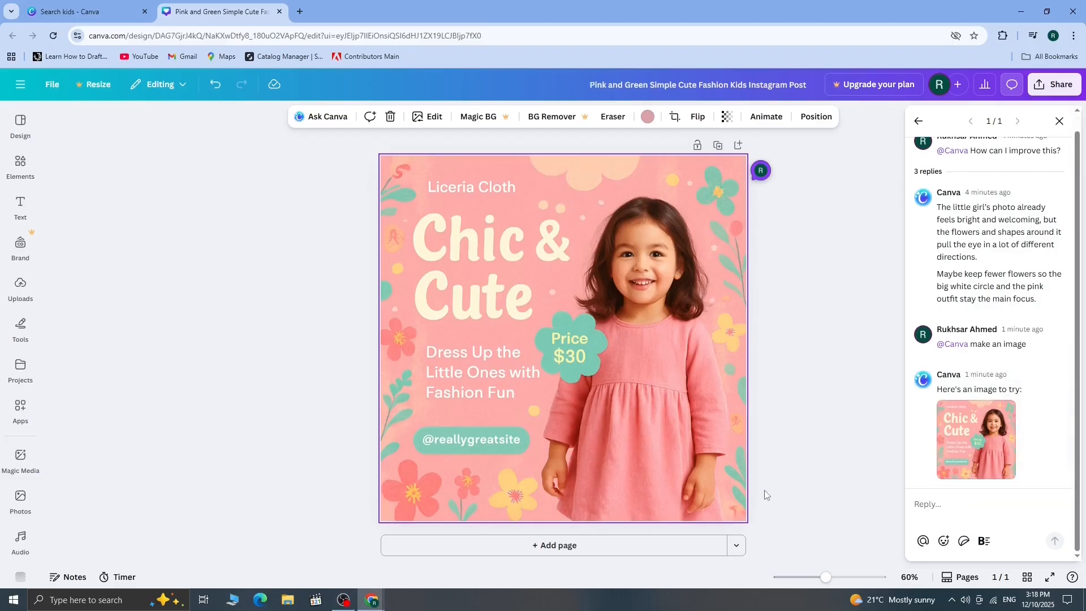
Send Canva the suggested "generate text" request in the same comment thread.
{"action": "left_click", "coordinate": [924, 502]}
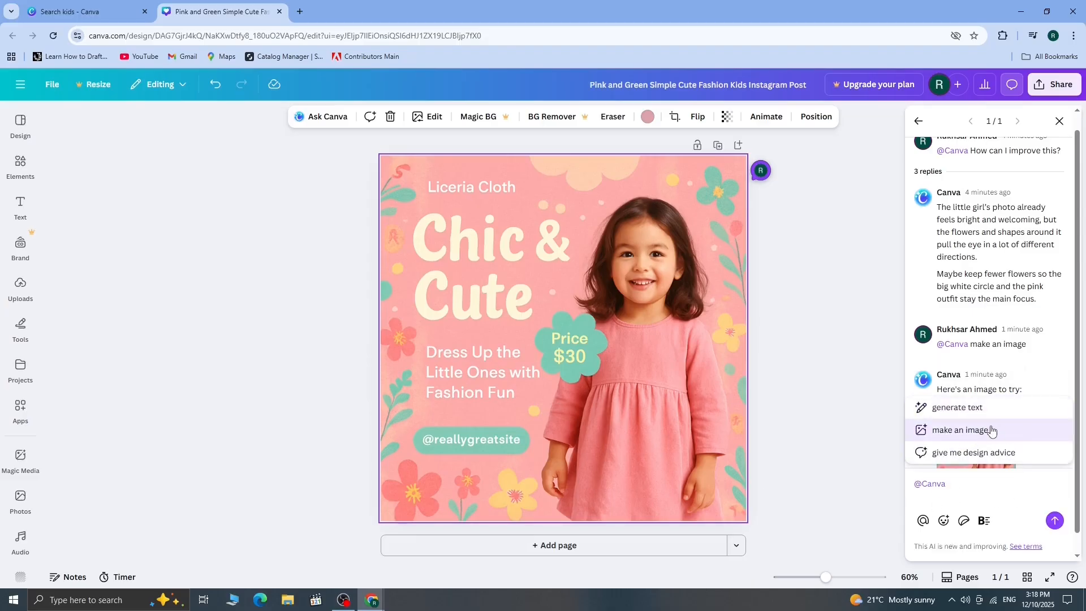
{"action": "left_click", "coordinate": [990, 410]}
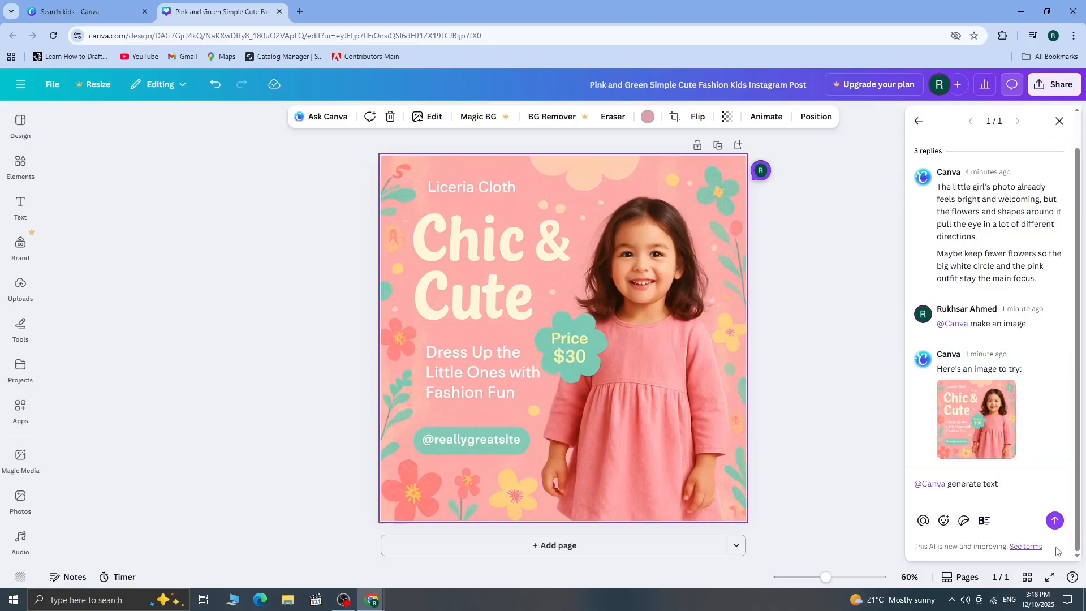
{"action": "left_click", "coordinate": [1053, 517]}
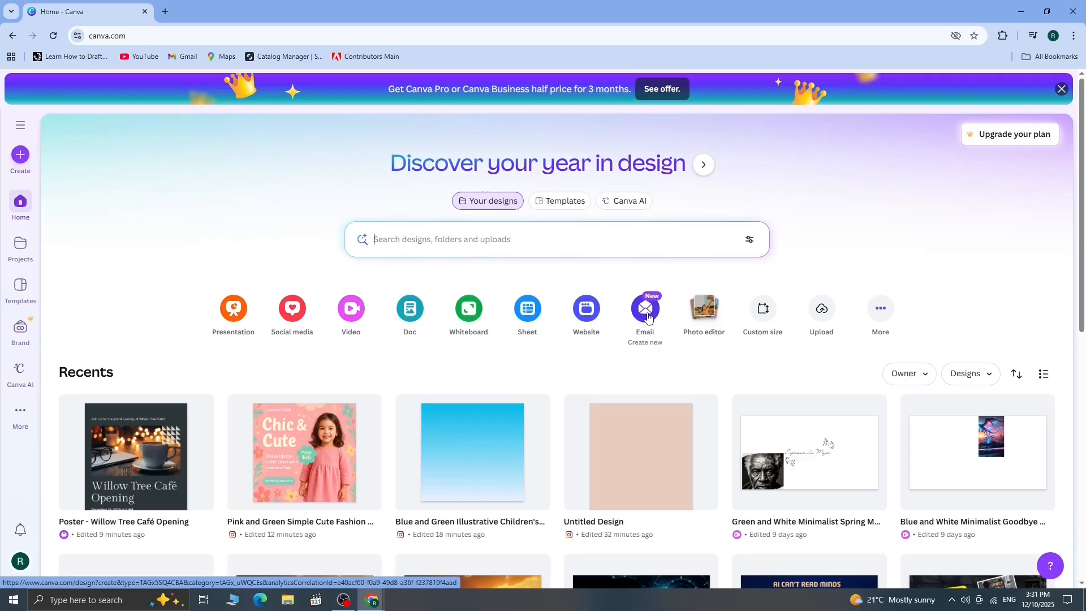
Create a new email design from the home page and browse the email templates.
{"action": "left_click", "coordinate": [647, 313]}
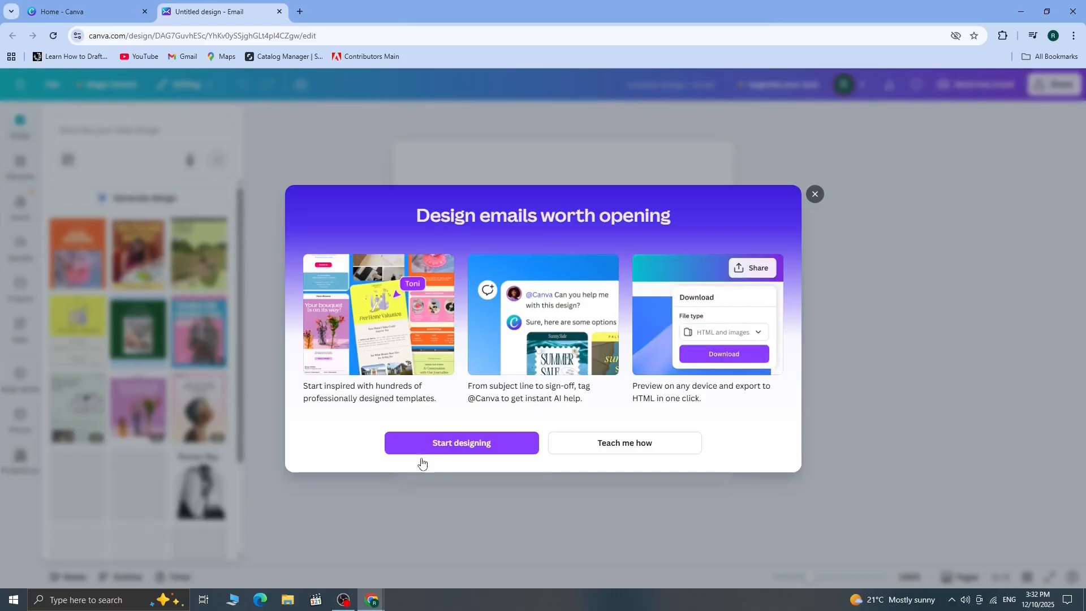
{"action": "left_click", "coordinate": [469, 448]}
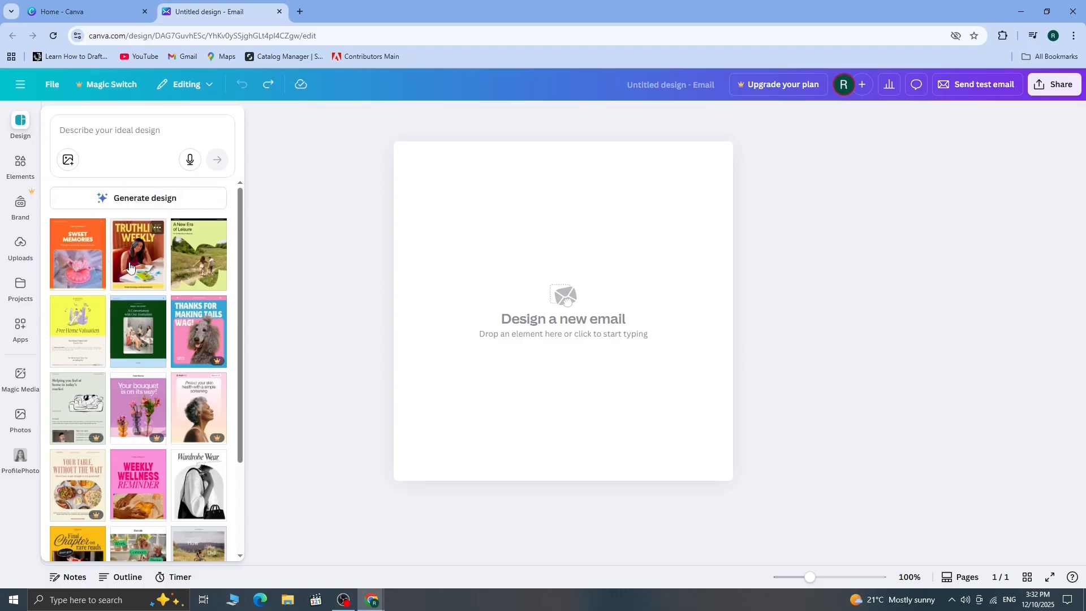
{"action": "scroll", "coordinate": [229, 435], "scroll_direction": "down", "scroll_amount": 10}
{"action": "scroll", "coordinate": [229, 435], "scroll_direction": "up", "scroll_amount": 10}
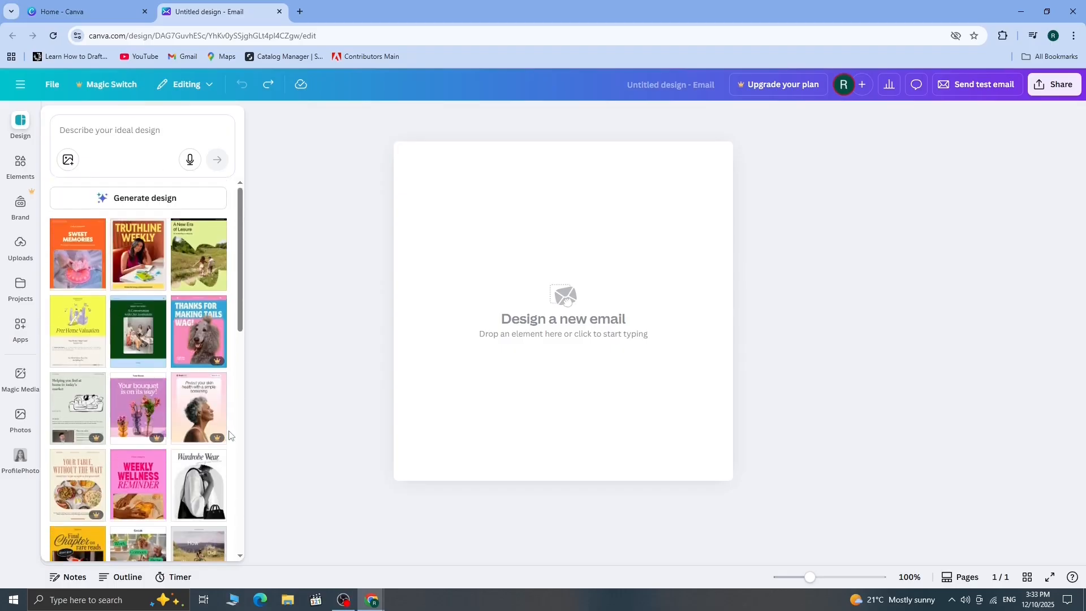
Apply the dark green "A Conversation with Our Journalists" template to the email and open the test email sending options.
{"action": "left_click", "coordinate": [137, 342]}
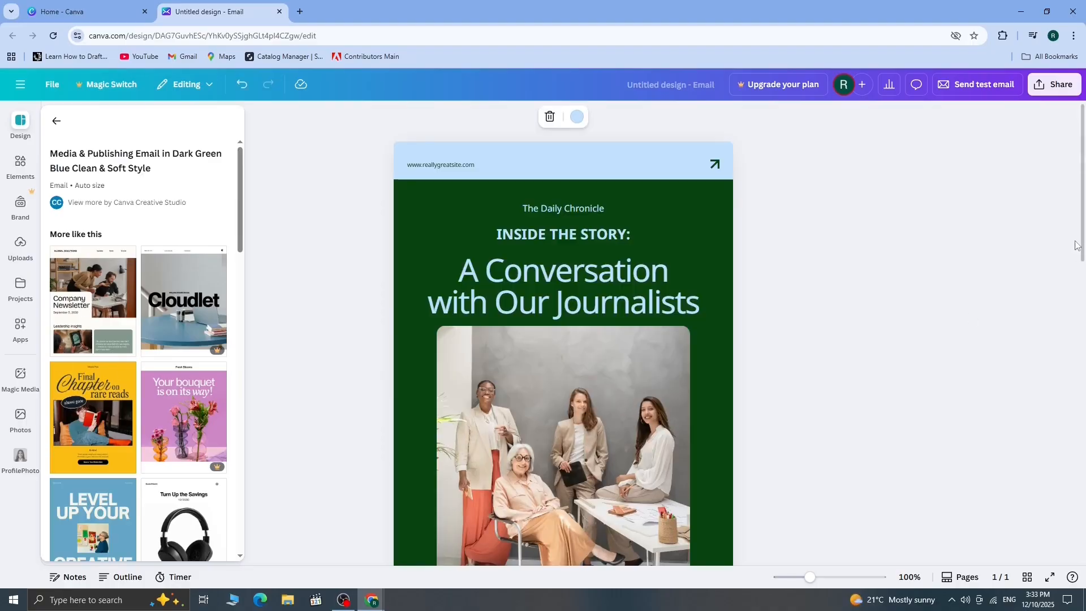
{"action": "left_click_drag", "start_coordinate": [1083, 195], "coordinate": [1084, 153]}
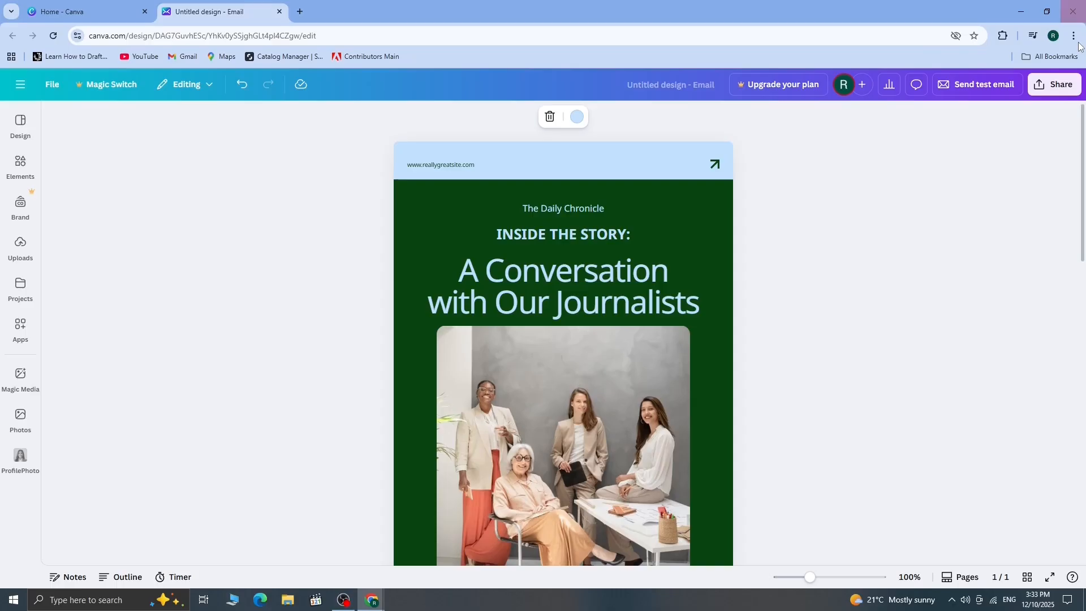
{"action": "left_click", "coordinate": [988, 85]}
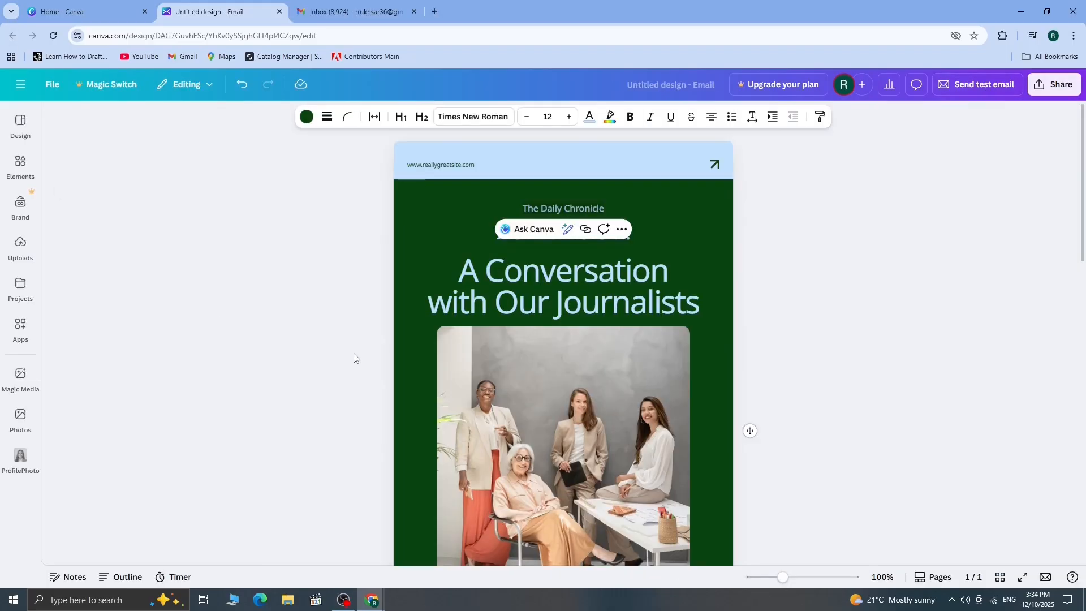
Clear the email and generate a stylish fashion-brand email announcing the new spring collection, with bright visuals, a modern layout and a short, engaging message.
{"action": "key", "text": "Delete"}
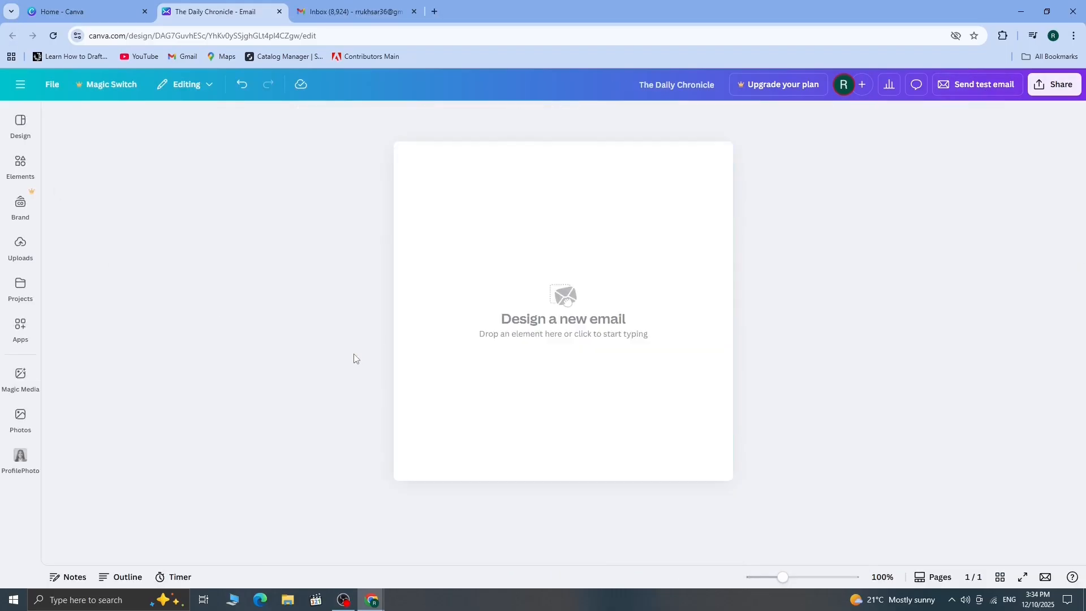
{"action": "left_click", "coordinate": [21, 165]}
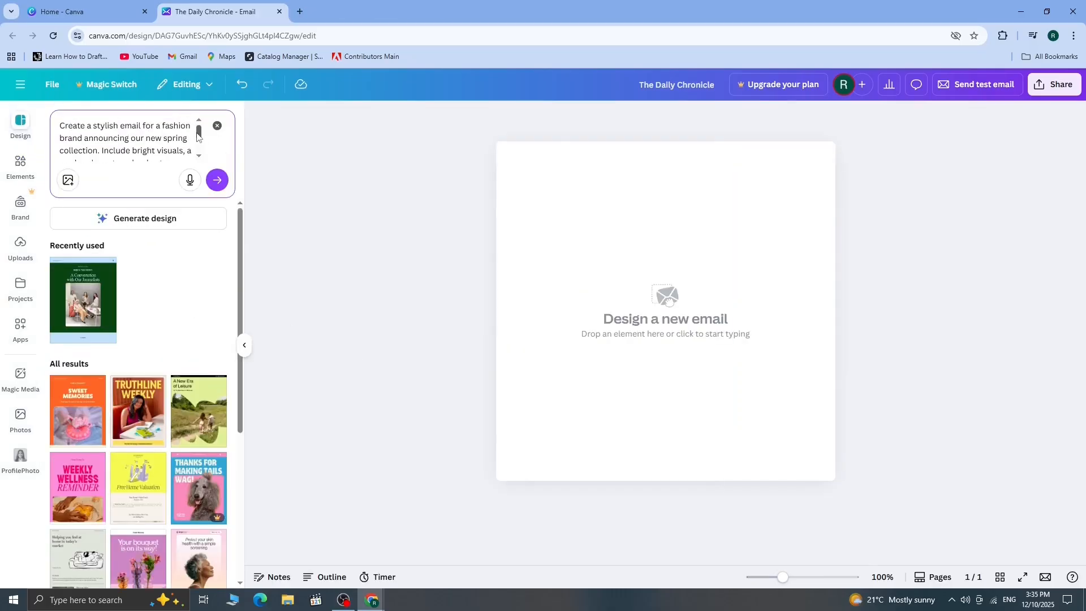
{"action": "left_click_drag", "start_coordinate": [198, 135], "coordinate": [198, 139]}
{"action": "scroll", "coordinate": [200, 142], "scroll_direction": "down", "scroll_amount": 1}
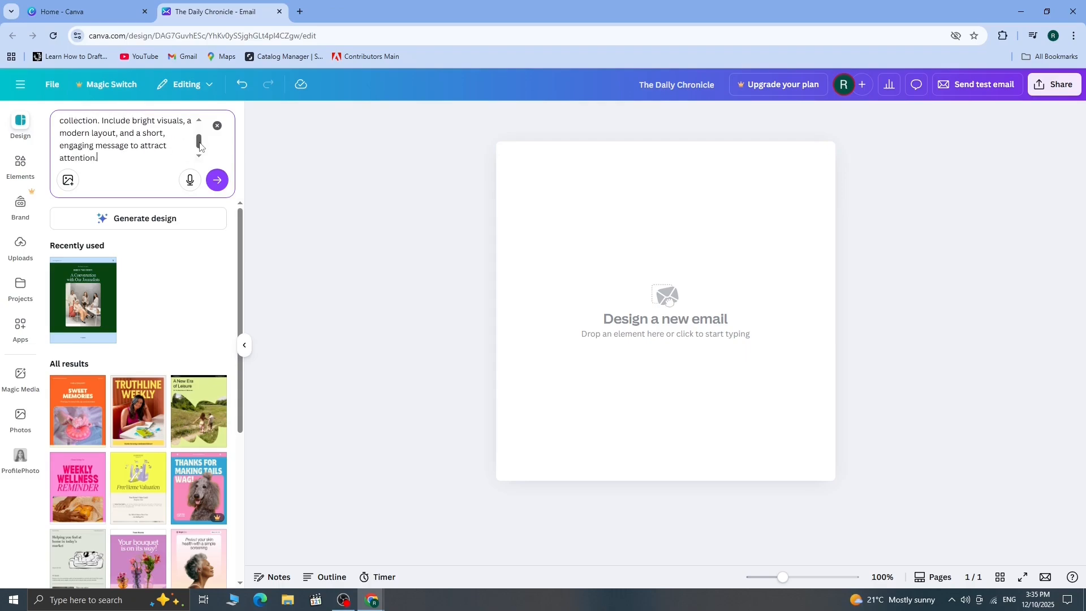
{"action": "left_click", "coordinate": [146, 220]}
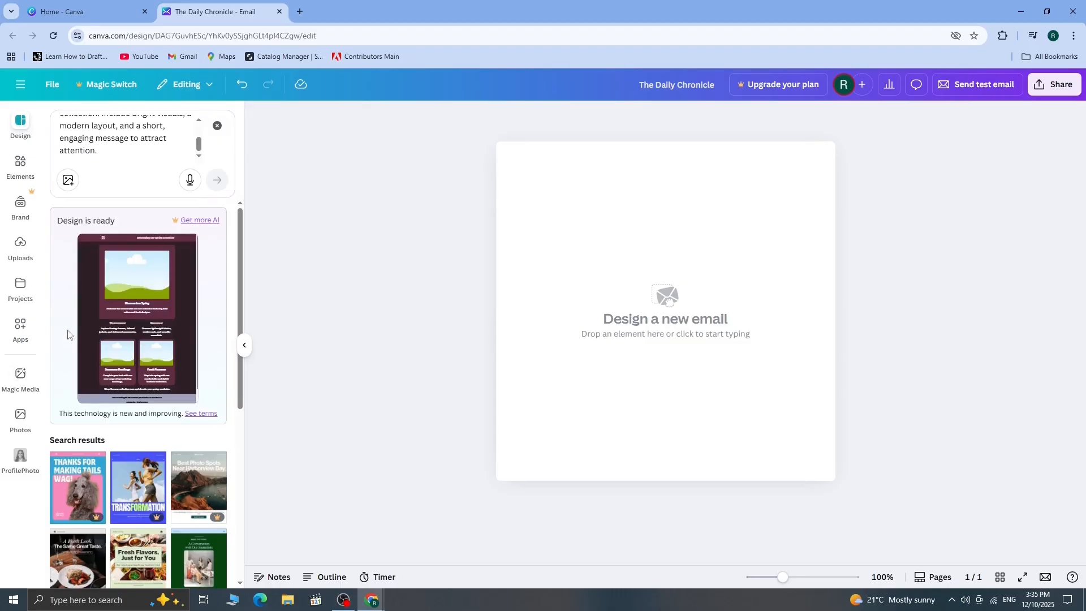
Apply the generated spring collection design to the blank email and look through its layout.
{"action": "left_click", "coordinate": [109, 322]}
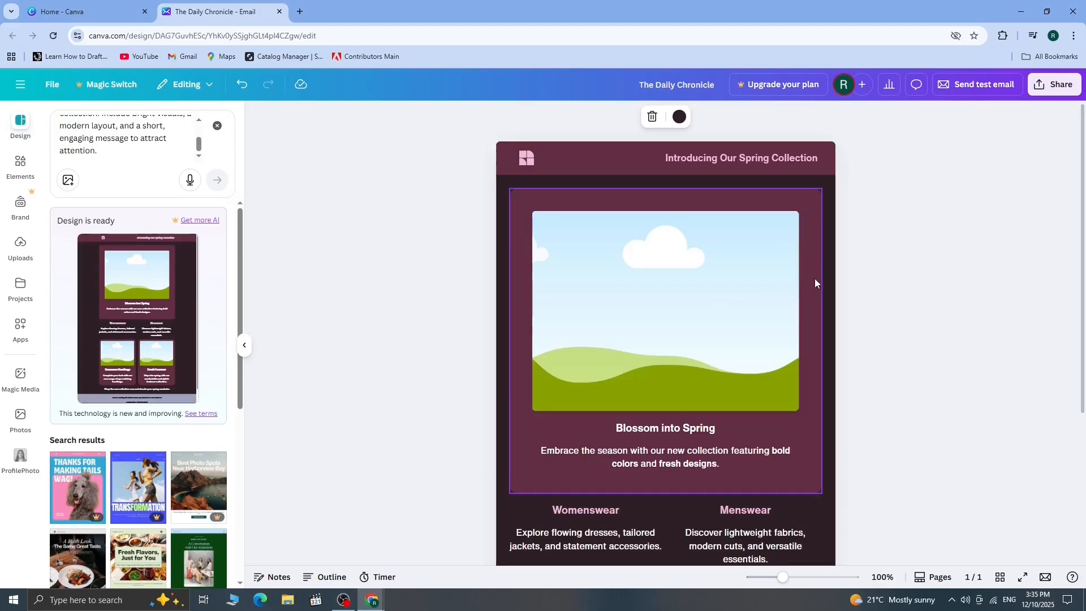
{"action": "scroll", "coordinate": [814, 281], "scroll_direction": "down", "scroll_amount": 6}
{"action": "scroll", "coordinate": [727, 196], "scroll_direction": "up", "scroll_amount": 6}
Try light magenta (#ecbed9) and black as the email's background color and undo the color changes.
{"action": "left_click", "coordinate": [680, 116]}
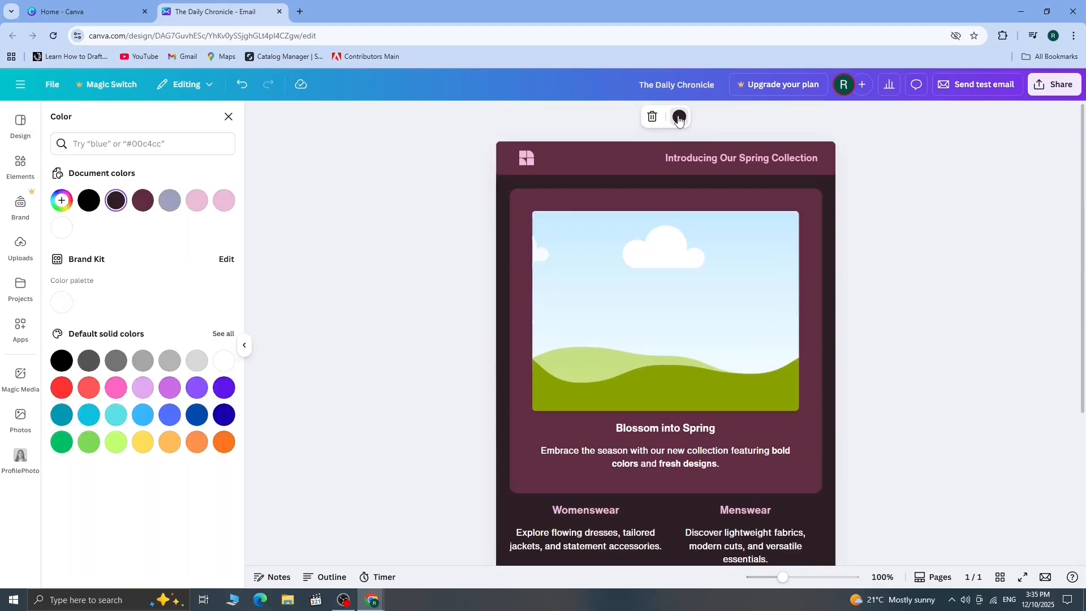
{"action": "left_click", "coordinate": [195, 201]}
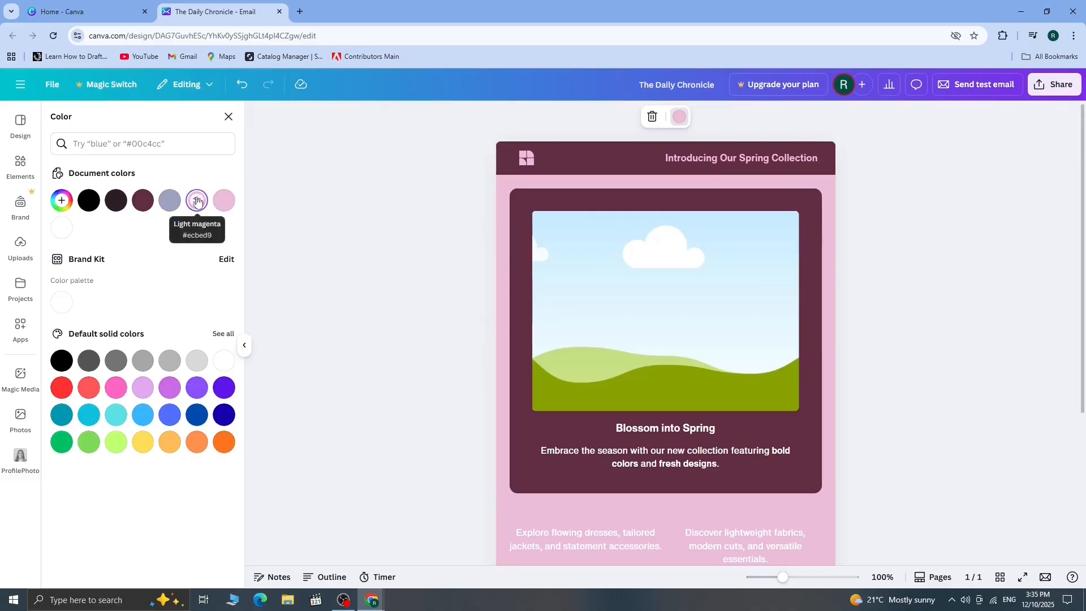
{"action": "left_click", "coordinate": [89, 200]}
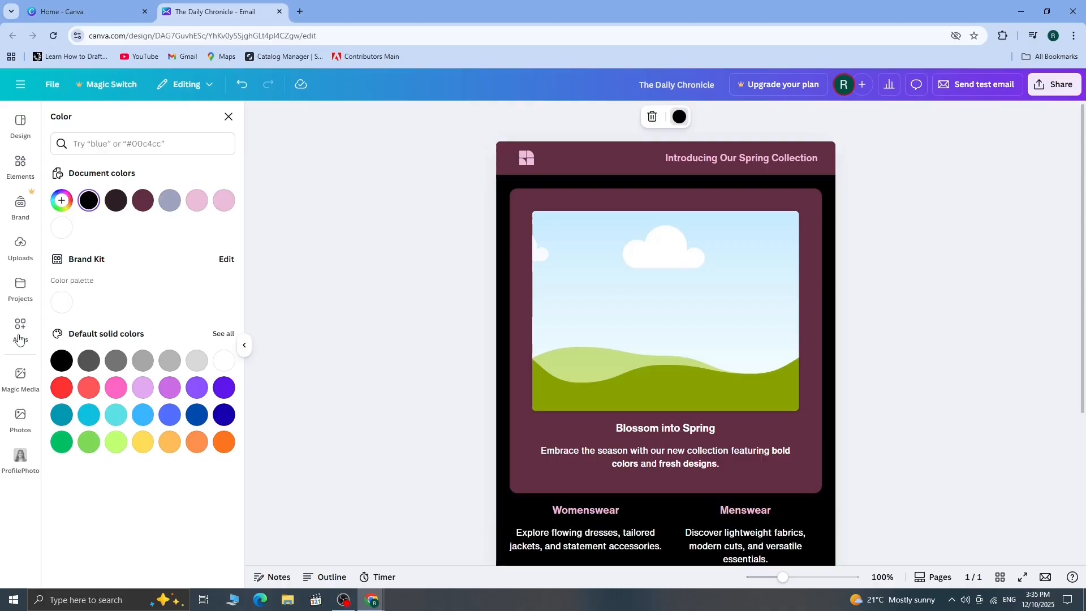
{"action": "key", "text": "ctrl+z"}
Open the uploaded images and review the spring collection email from its header logo to the footer.
{"action": "left_click", "coordinate": [20, 249]}
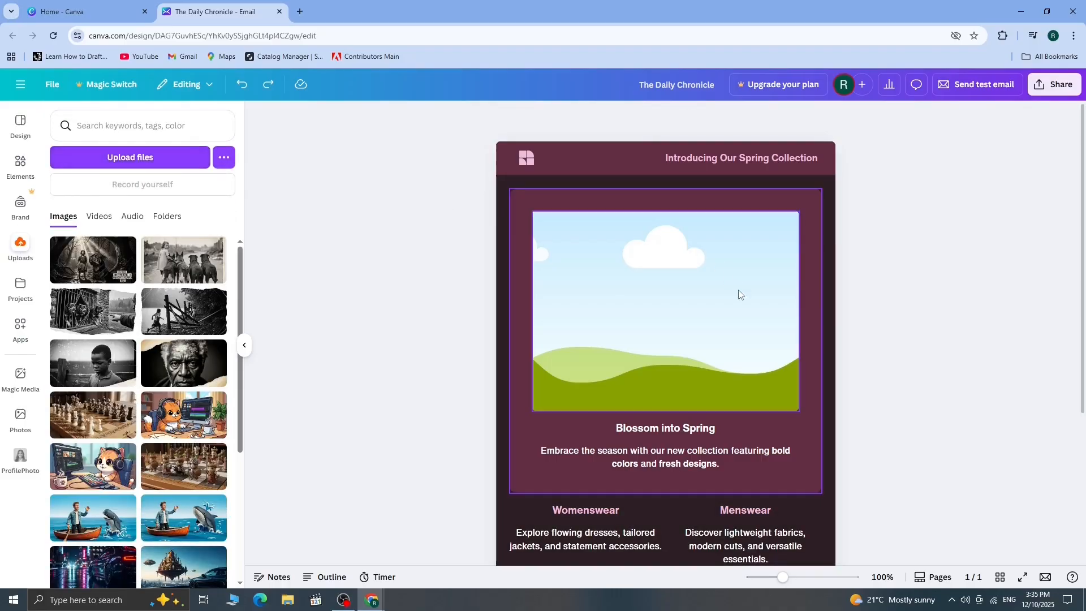
{"action": "scroll", "coordinate": [512, 376], "scroll_direction": "down", "scroll_amount": 4}
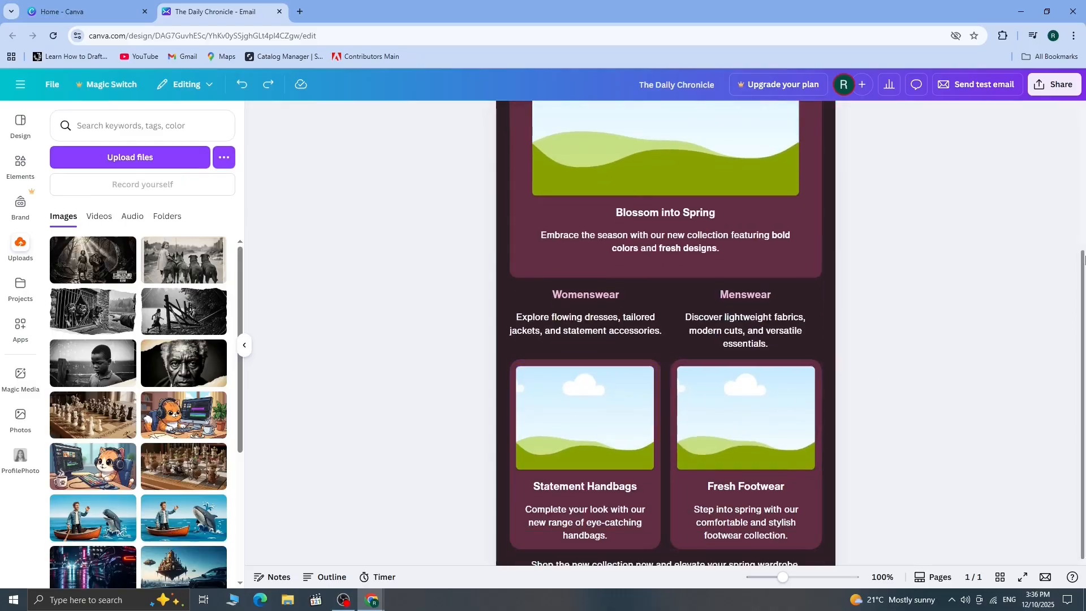
{"action": "scroll", "coordinate": [1085, 390], "scroll_direction": "down", "scroll_amount": 2}
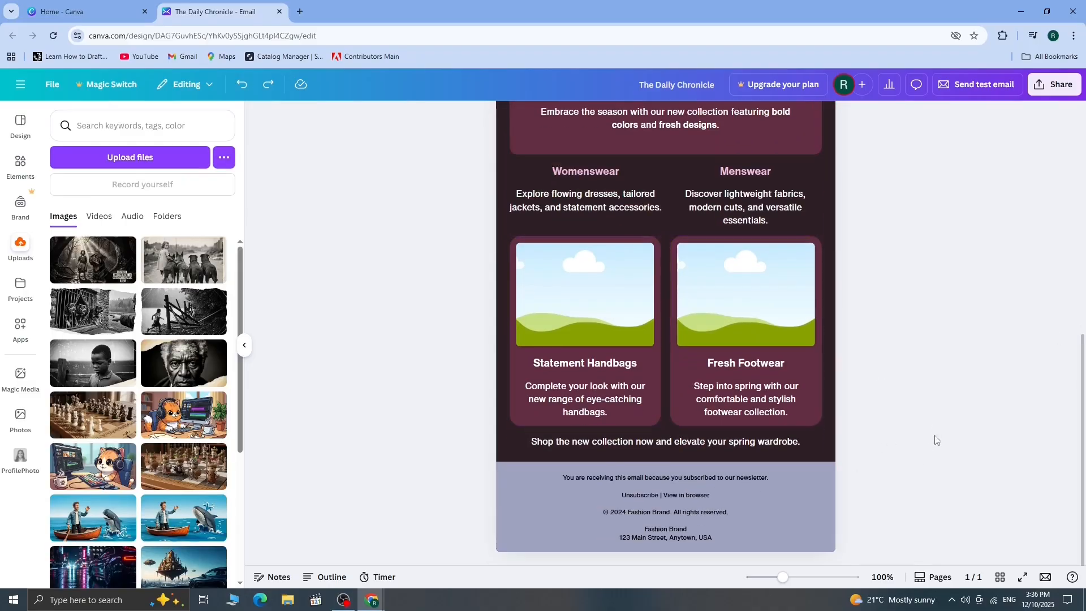
{"action": "scroll", "coordinate": [683, 458], "scroll_direction": "up", "scroll_amount": 6}
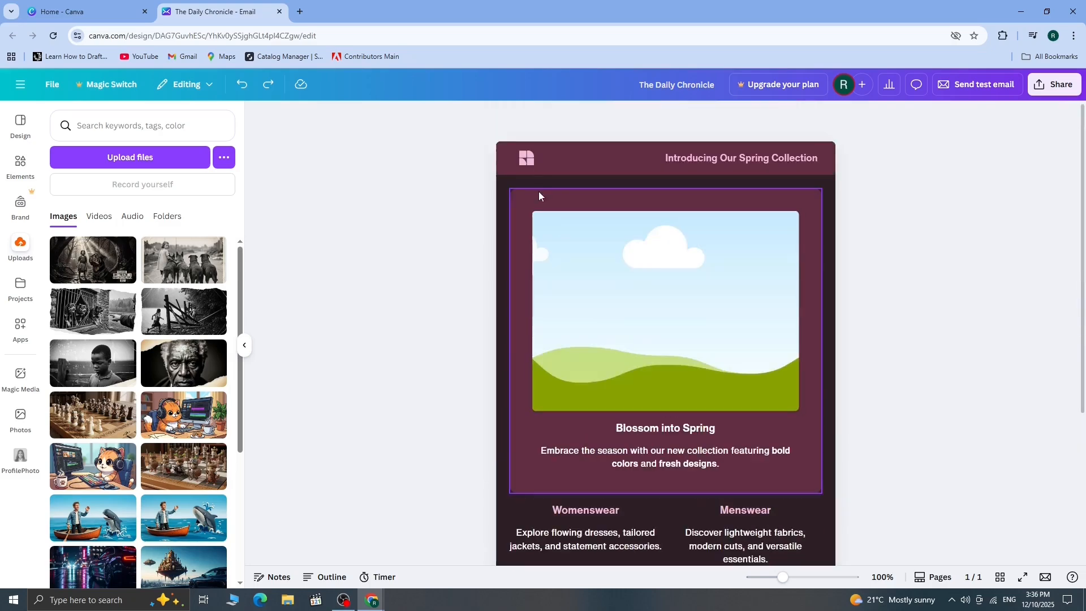
{"action": "left_click", "coordinate": [528, 159]}
{"action": "left_click", "coordinate": [1018, 186]}
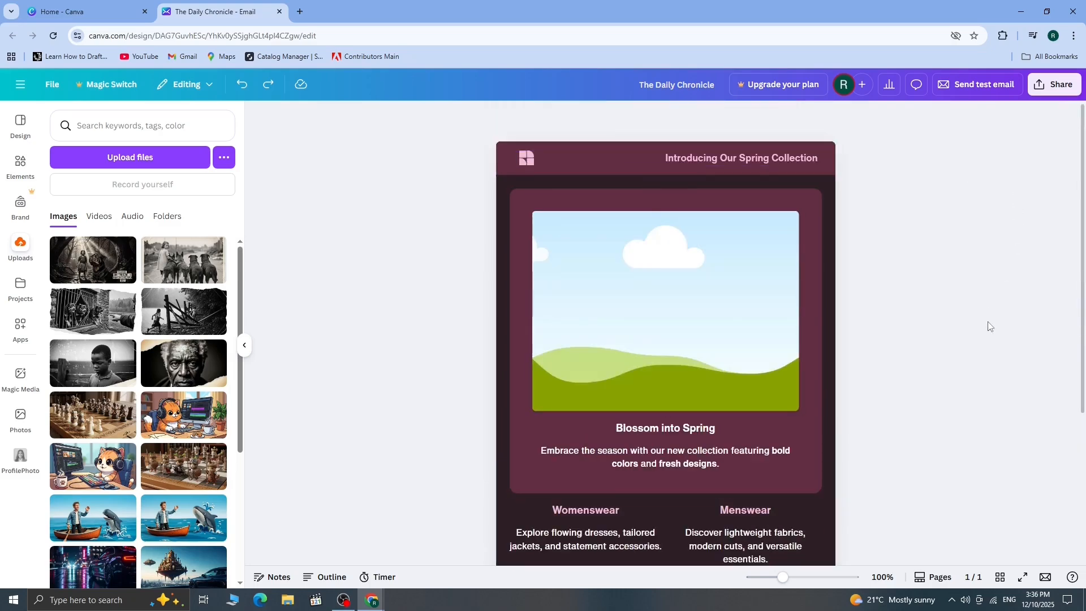